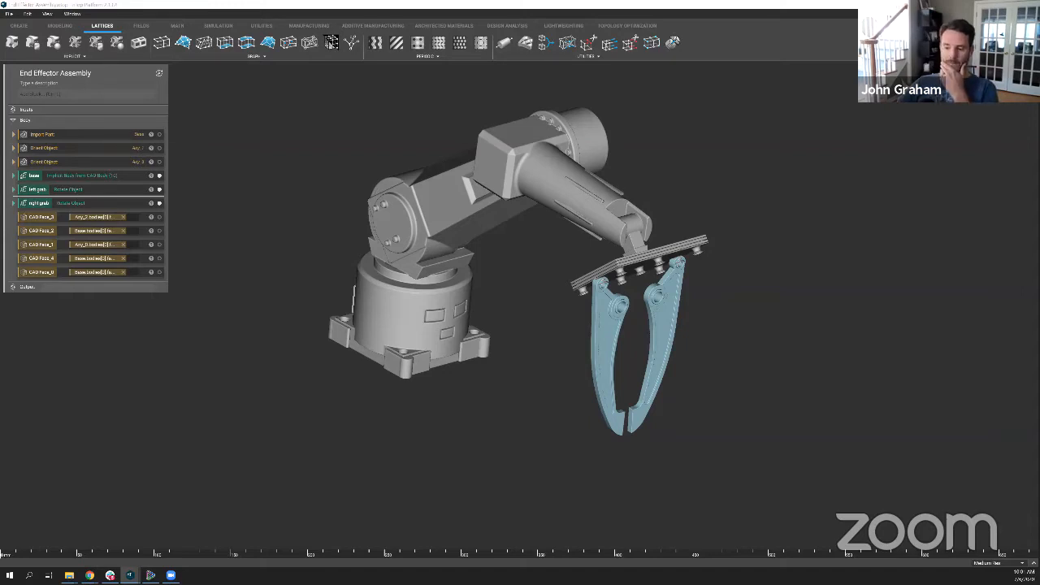
Switch to Chrome and watch the opening of the Adaptive Gripper Fingers video, leaving it paused.
key("alt+Tab")
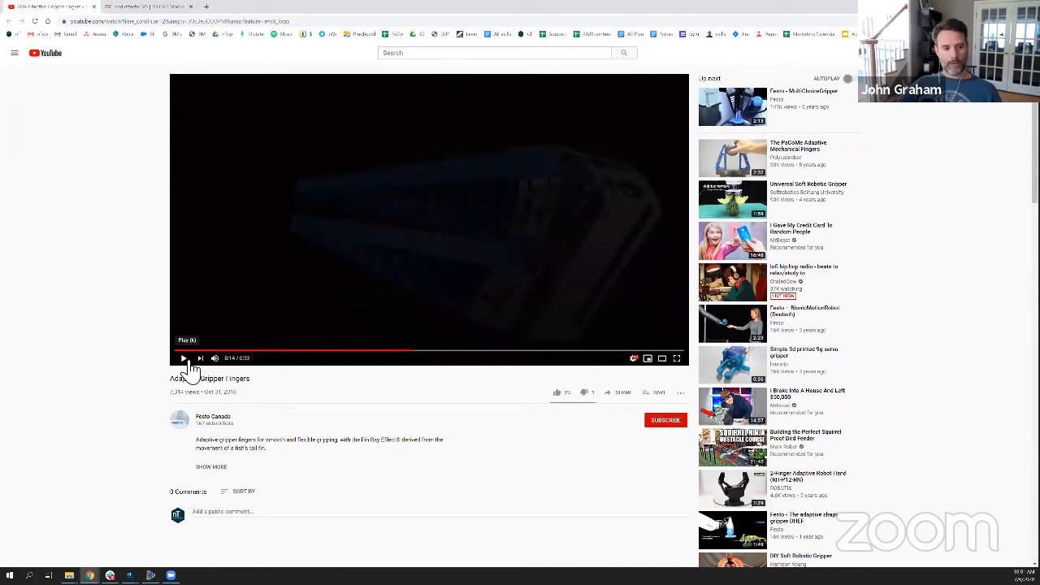
left_click(186, 360)
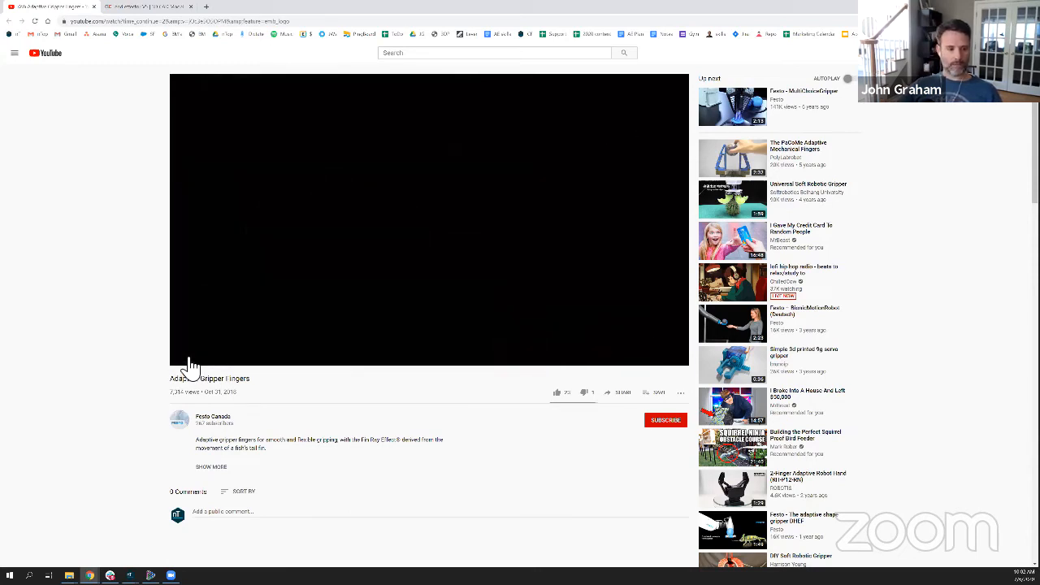
left_click(186, 359)
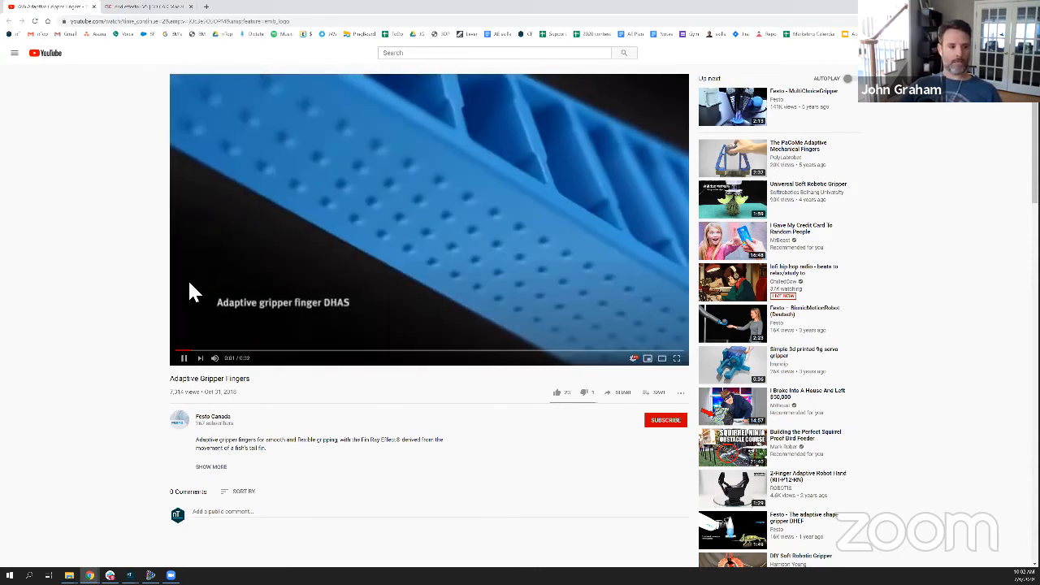
left_click(184, 357)
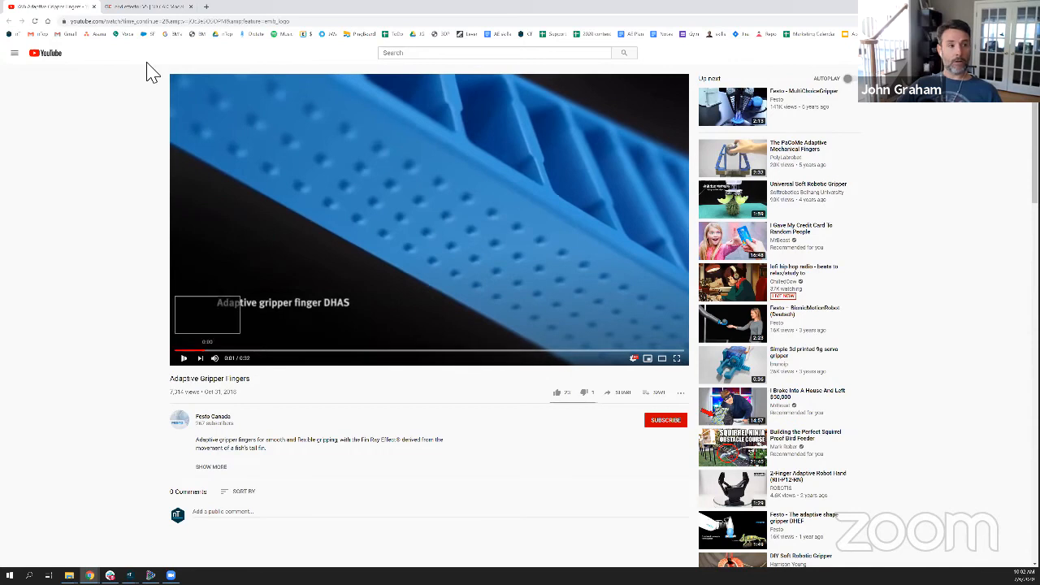
Open the GrabCAD page for end effector V5 and compare its stress analysis image with the plain model image.
left_click(143, 8)
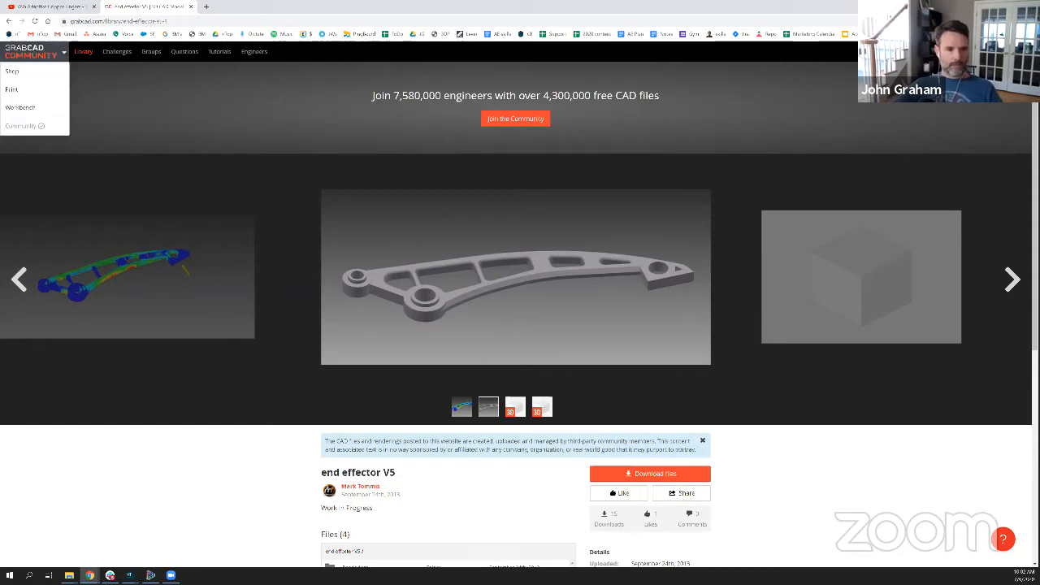
left_click(20, 281)
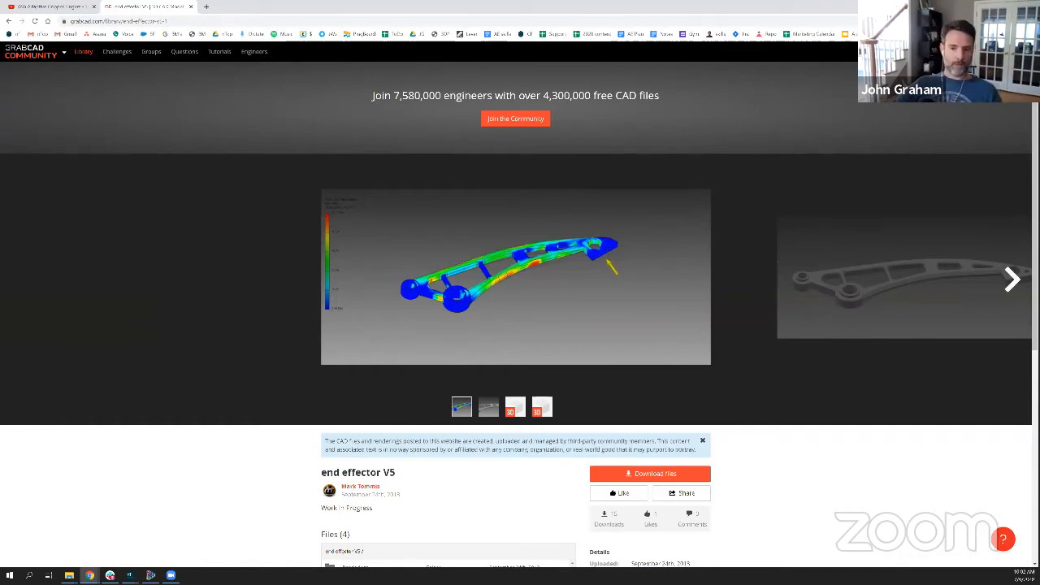
left_click(1012, 279)
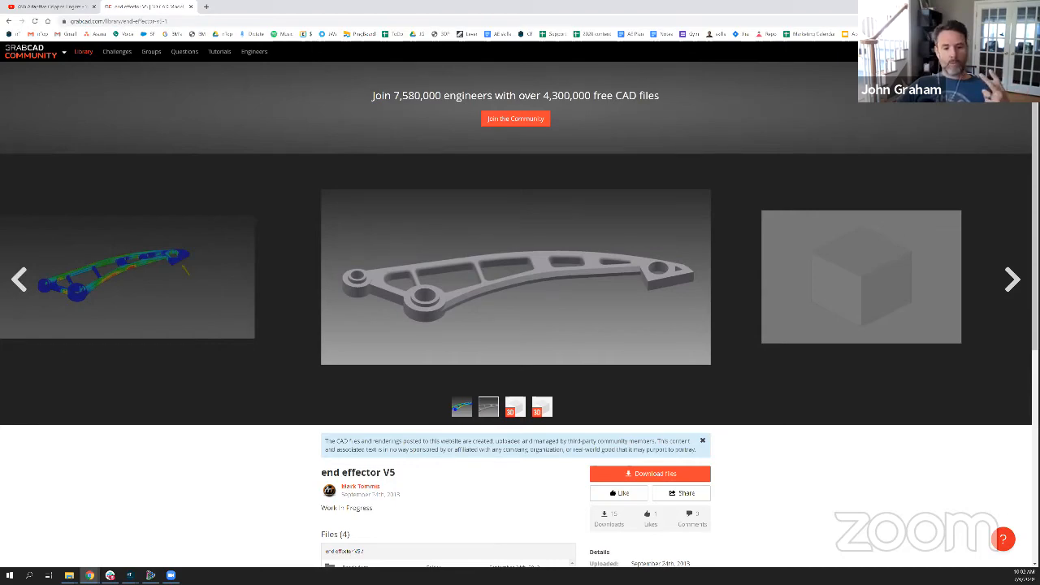
Switch back to nTop Platform and examine the two gripper arms of the robot assembly up close from different sides.
key("alt+Tab")
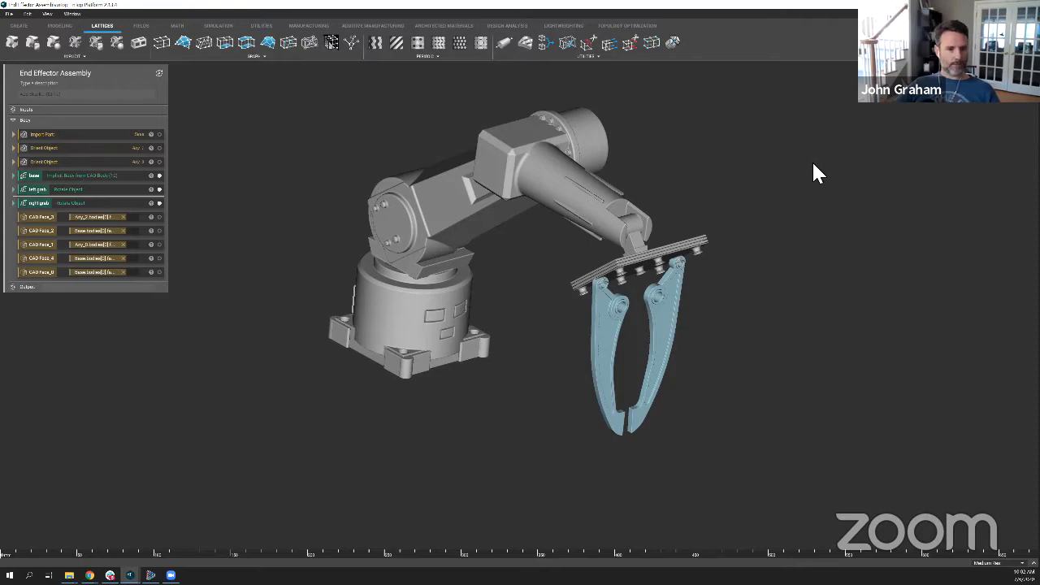
middle_click_drag(818, 162, 813, 163)
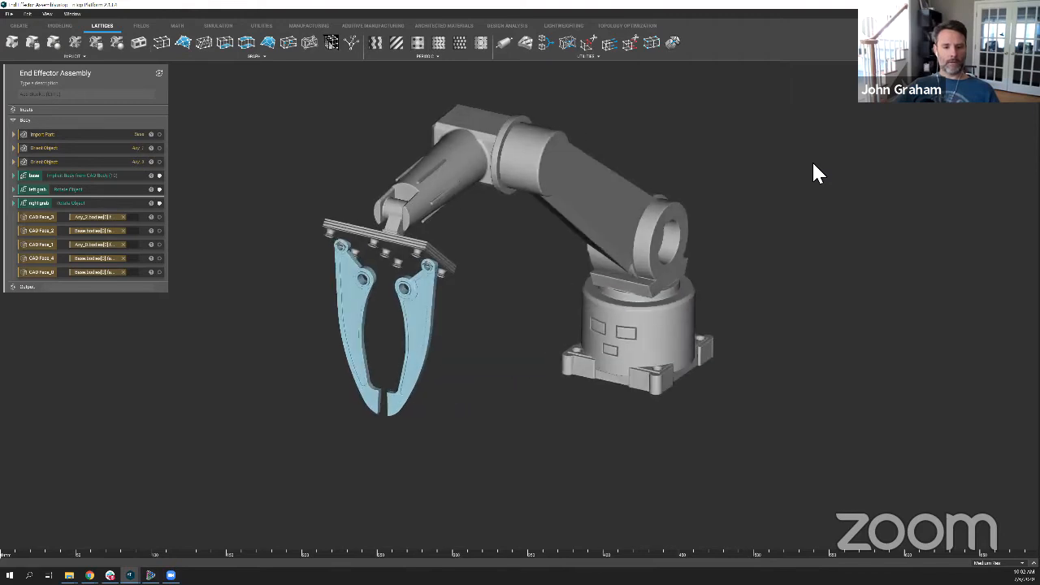
middle_click_drag(817, 210, 800, 235)
scroll(802, 224, "up", 4)
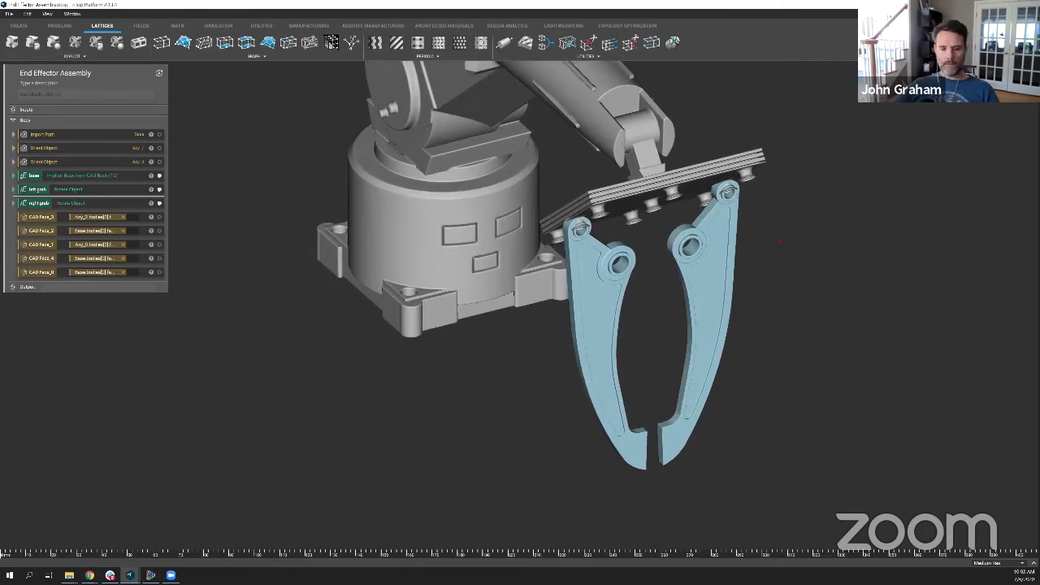
Mark up the gap between the grippers in red, both arm bodies in blue and the tips in green, and clear the markings.
mouse_move(630, 306)
left_mouse_down()
mouse_move(618, 354)
mouse_move(656, 387)
mouse_move(685, 355)
mouse_move(684, 292)
left_mouse_up()
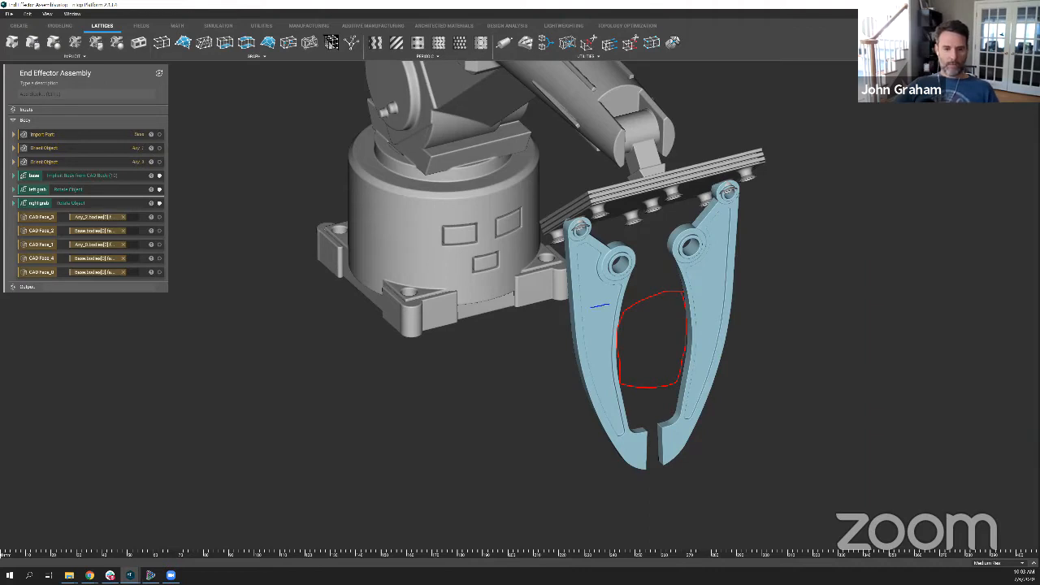
left_click_drag(592, 308, 601, 333)
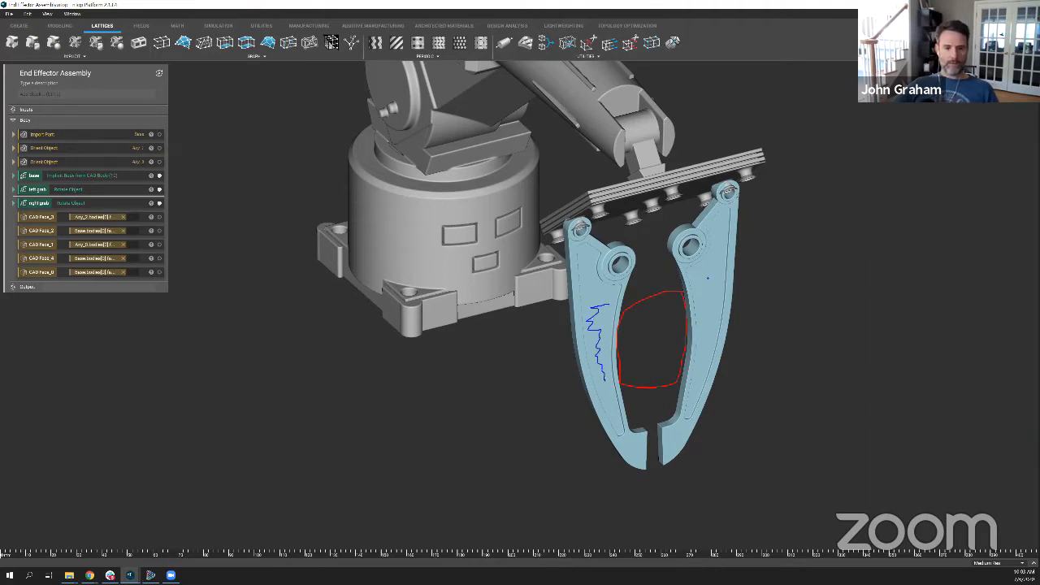
mouse_move(704, 282)
left_mouse_down()
mouse_move(710, 294)
mouse_move(698, 315)
left_mouse_up()
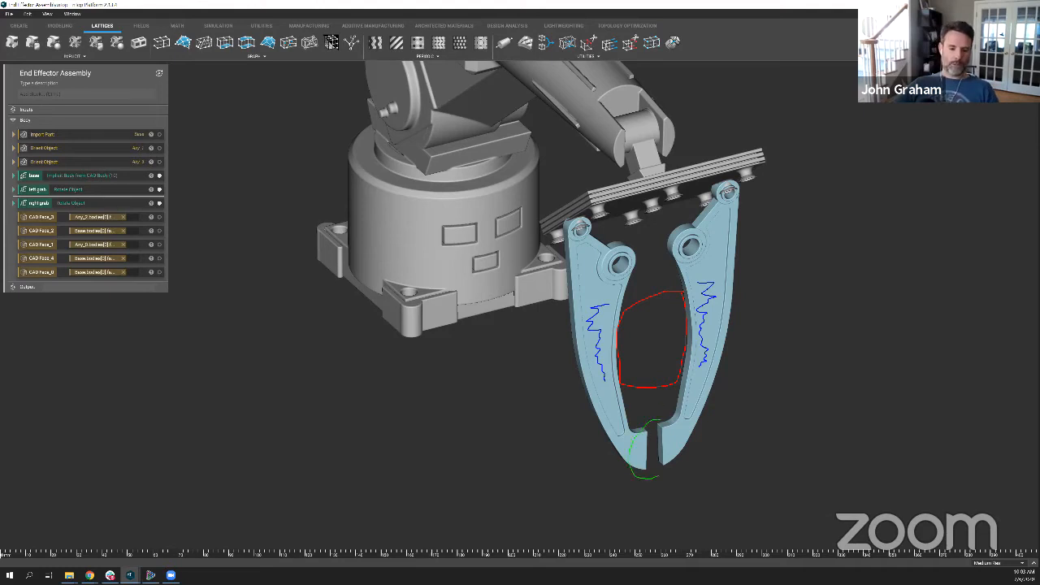
left_click_drag(657, 477, 669, 435)
mouse_move(634, 473)
left_mouse_down()
mouse_move(663, 476)
mouse_move(658, 421)
left_mouse_up()
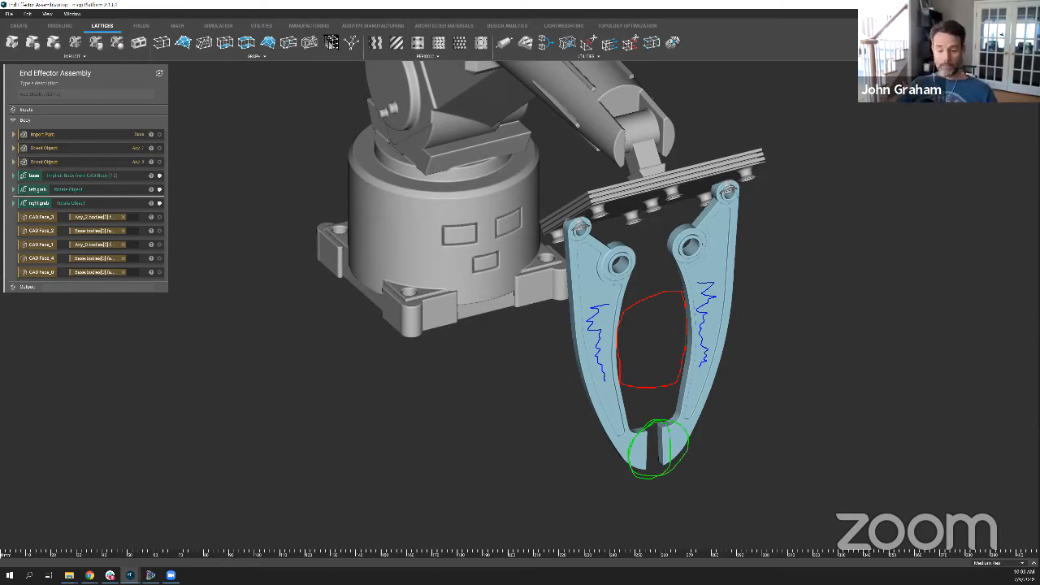
key("Escape")
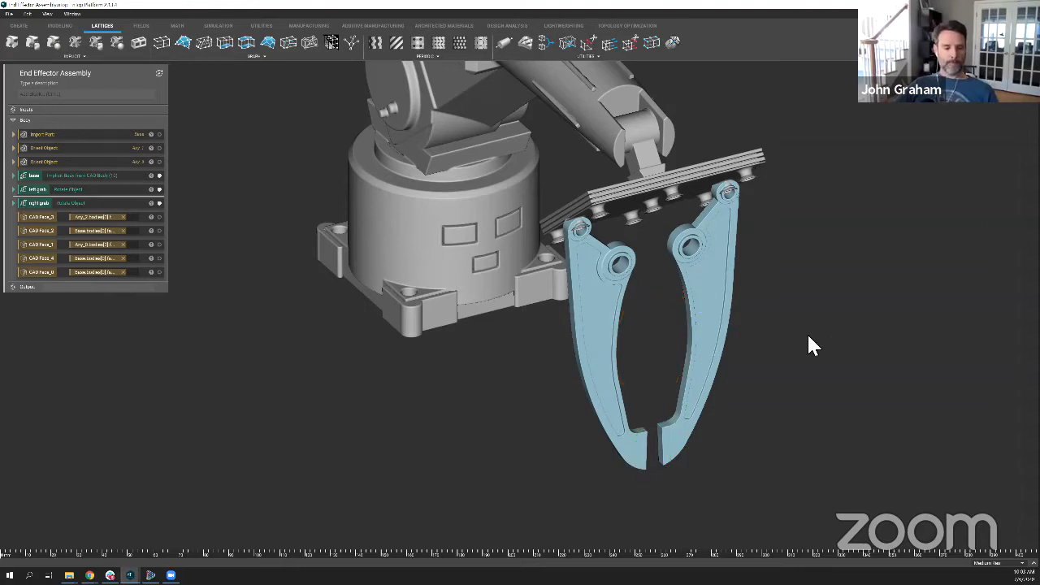
Switch to the End Effector Lattice file and display the first imported part, the original finger with cut-outs.
mouse_move(130, 575)
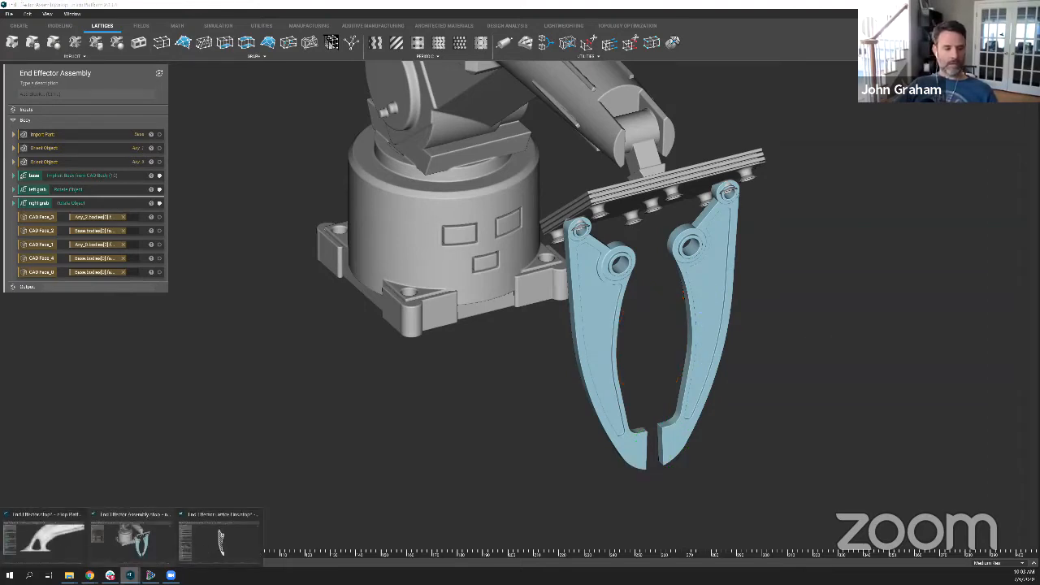
left_click(186, 547)
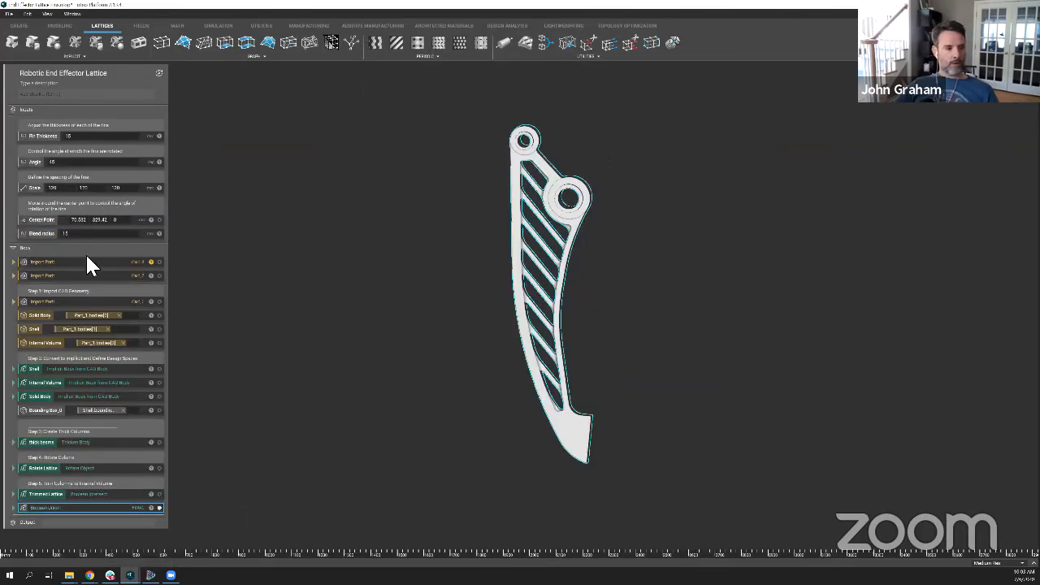
left_click(88, 262)
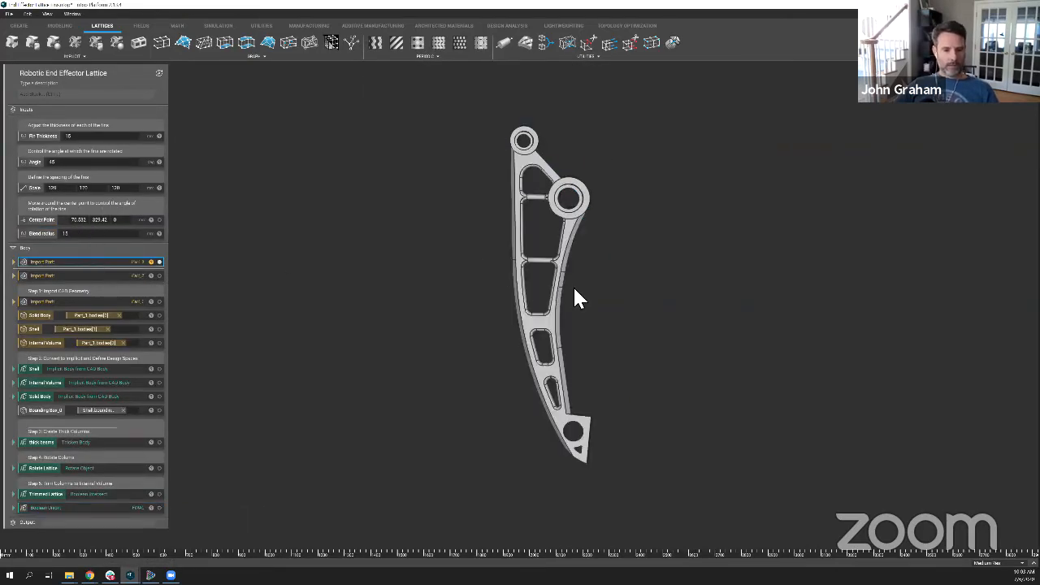
right_click_drag(584, 286, 739, 322)
key("space")
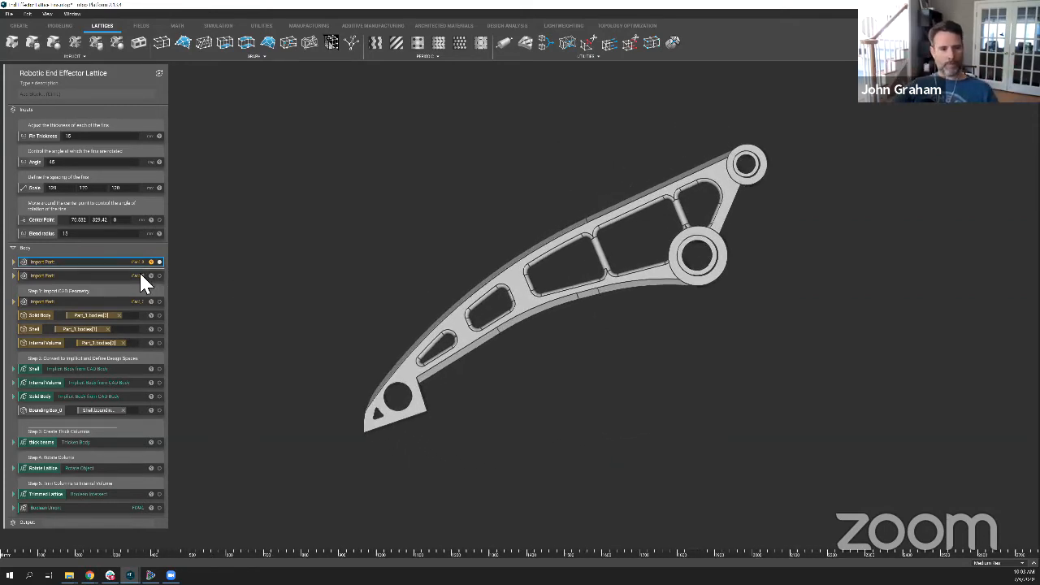
Display the second imported part and highlight its inner pocket face, ending with the final Boolean union shown.
left_click(140, 275)
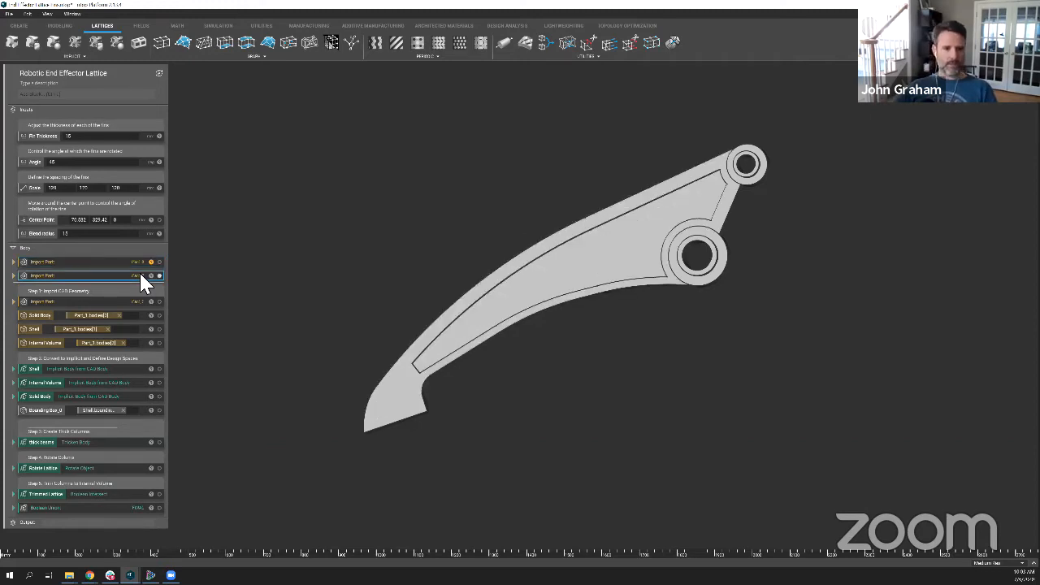
left_click(599, 258)
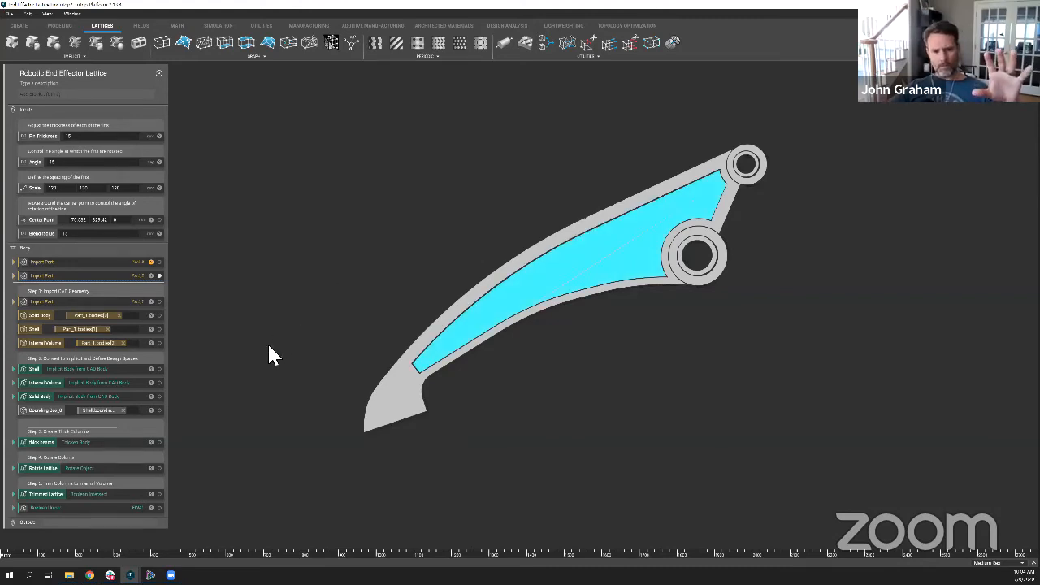
right_click_drag(347, 319, 333, 340)
left_click(136, 508)
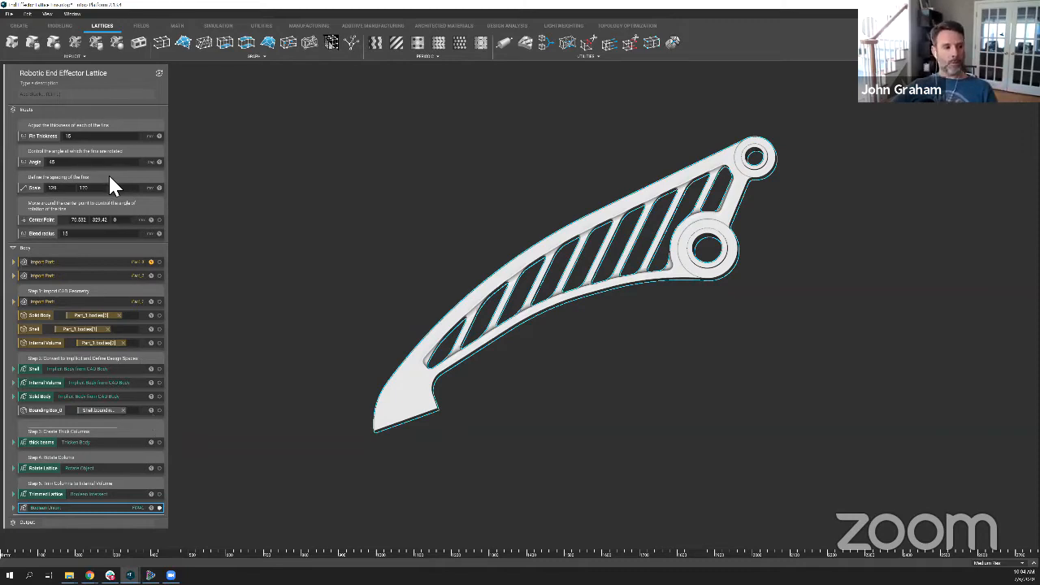
Set the lattice inputs to a fin thickness of 5 mm, an angle of 0 degrees and a blend radius of 0 mm.
left_click(90, 137)
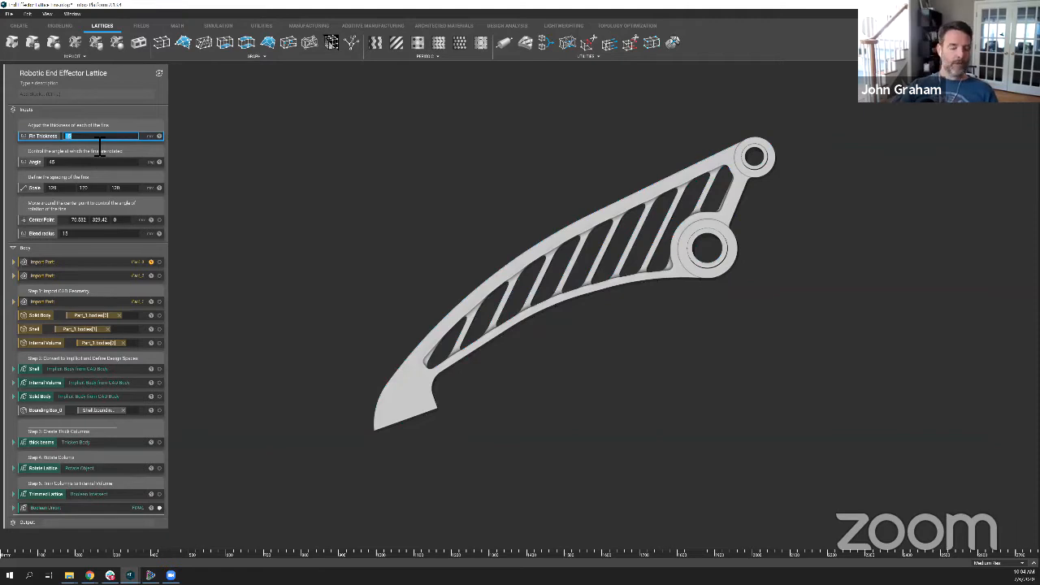
type("5")
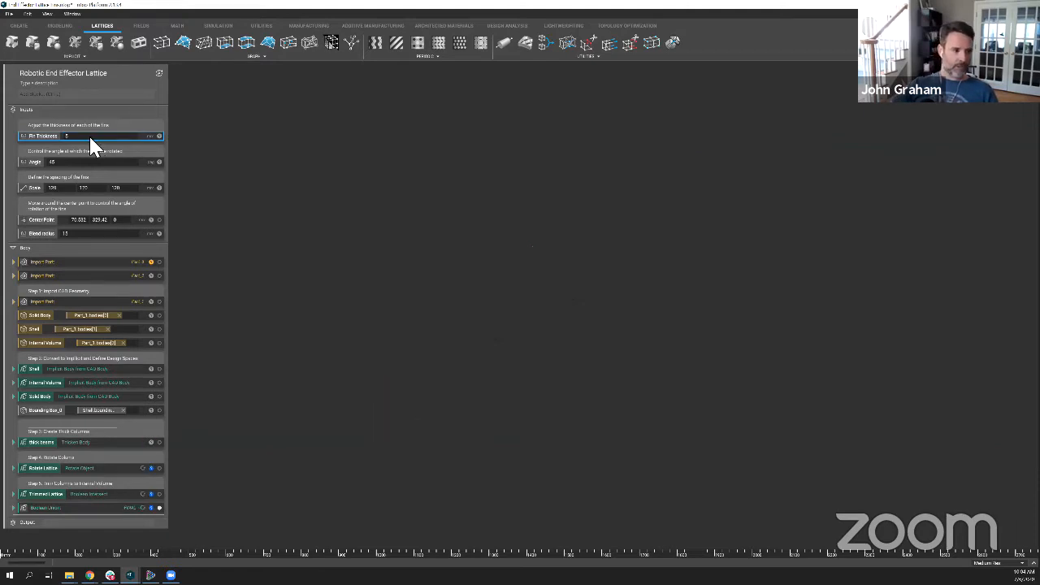
left_click(87, 161)
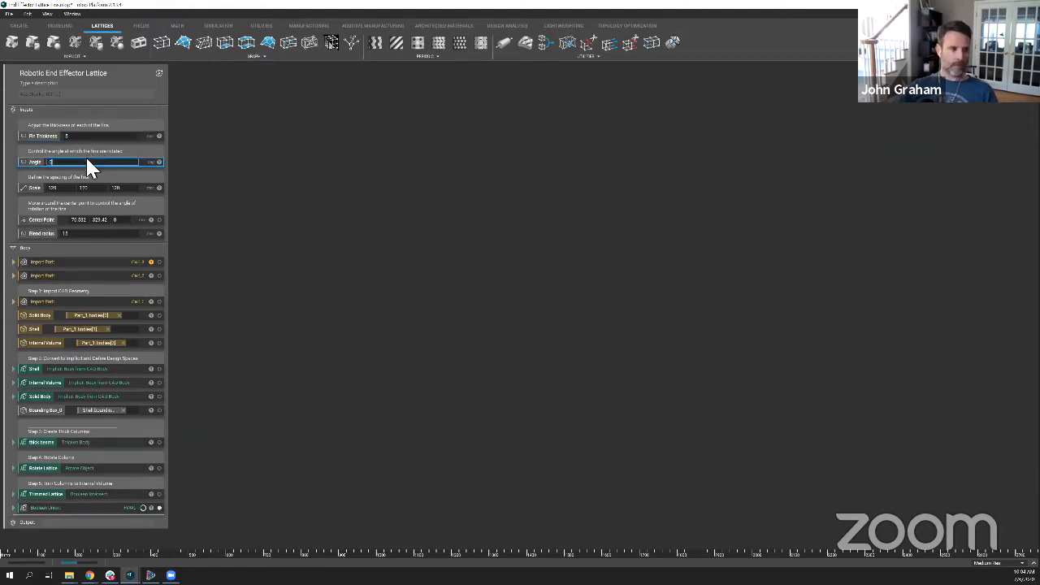
type("0")
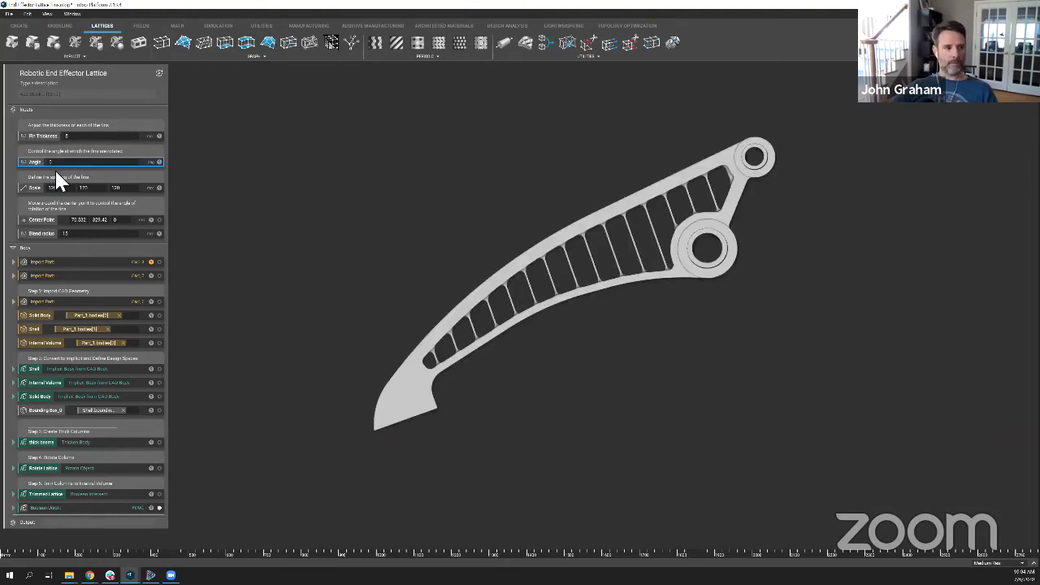
left_click(69, 233)
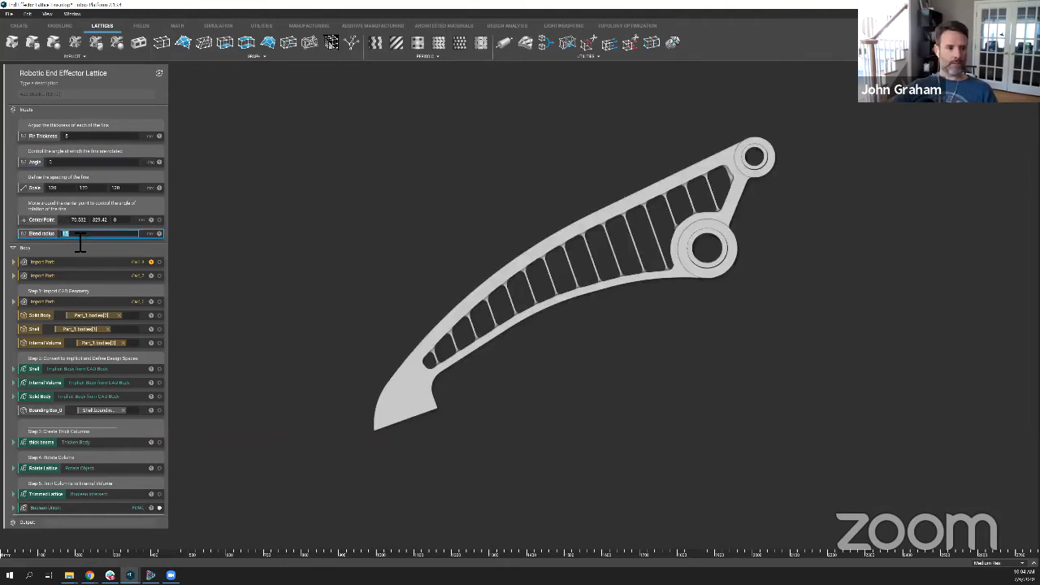
type("0")
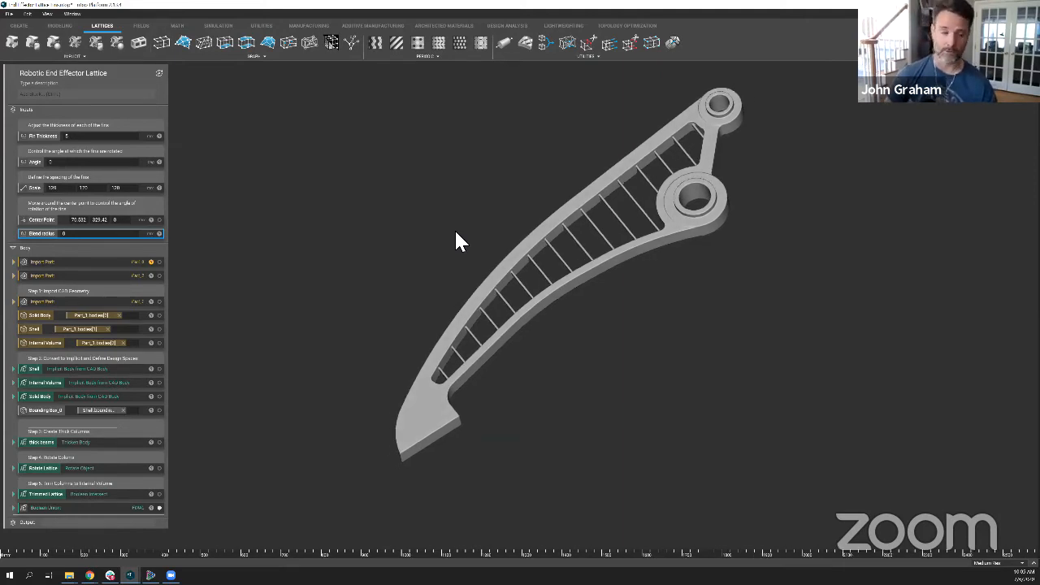
Set the fin thickness to 20 mm, the angle to 25 degrees and the blend radius to 10 mm.
left_click(115, 137)
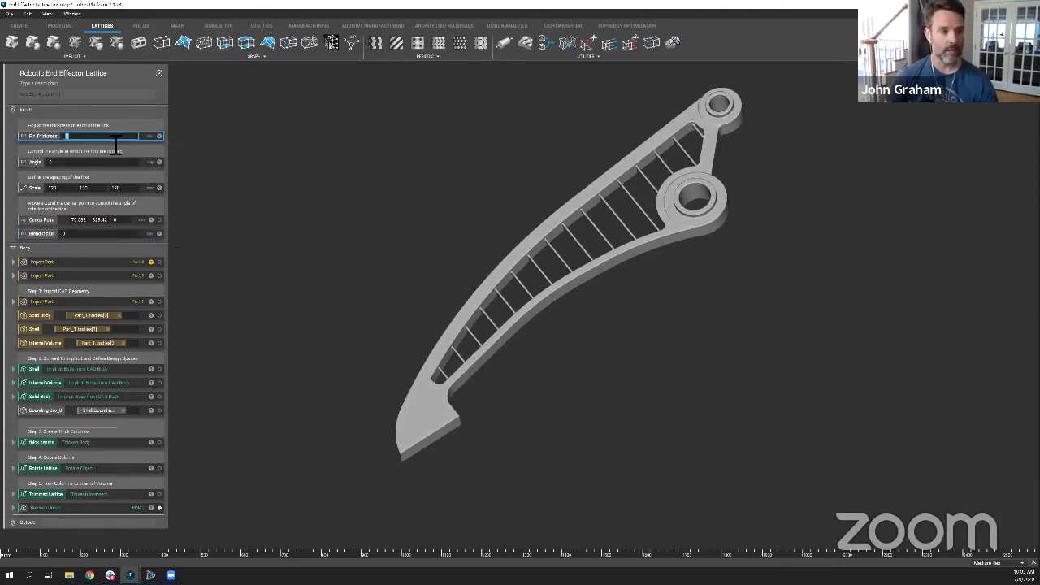
type("20")
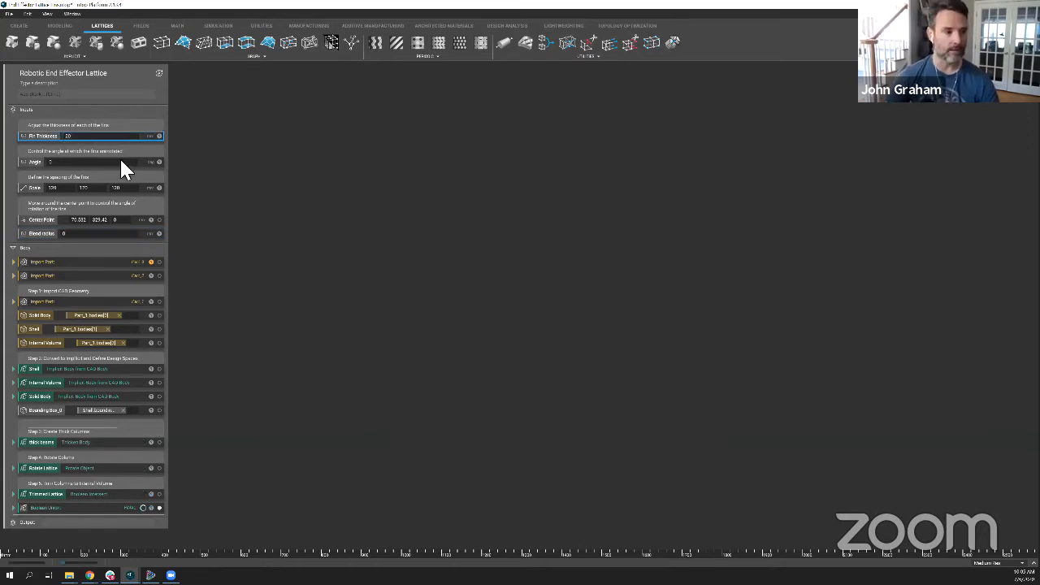
left_click(126, 162)
type("25")
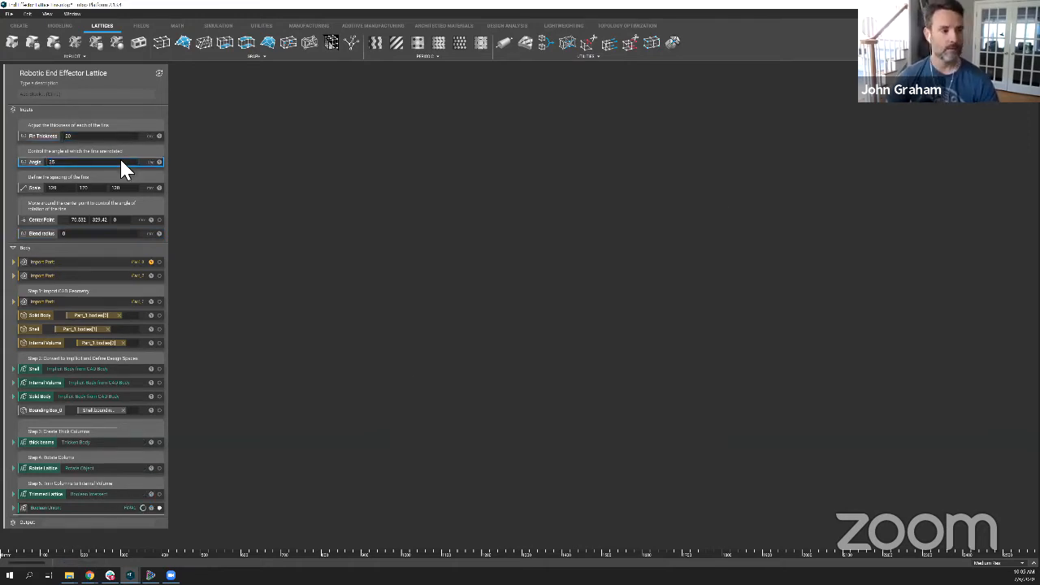
left_click(93, 236)
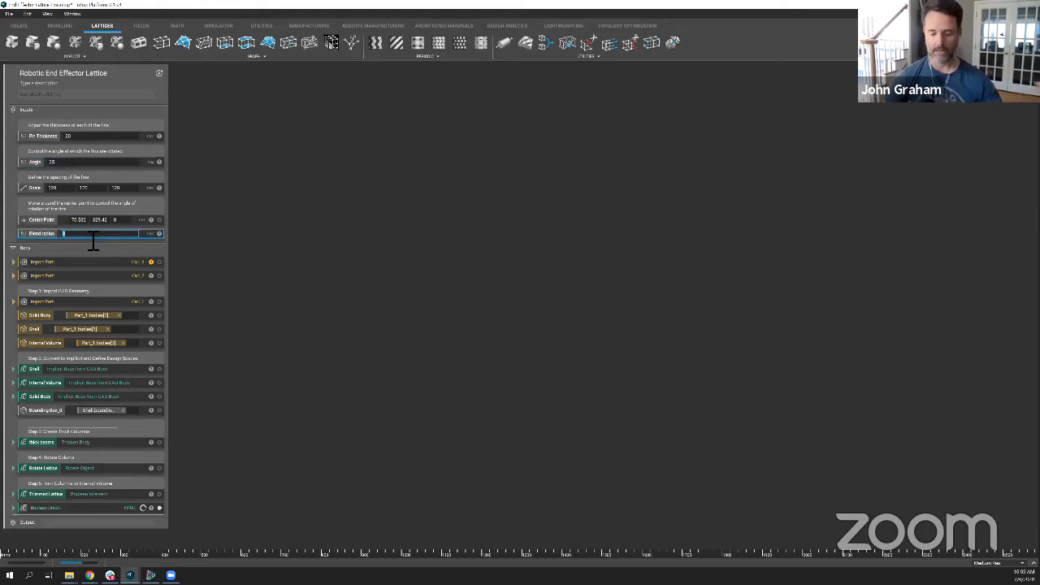
type("1")
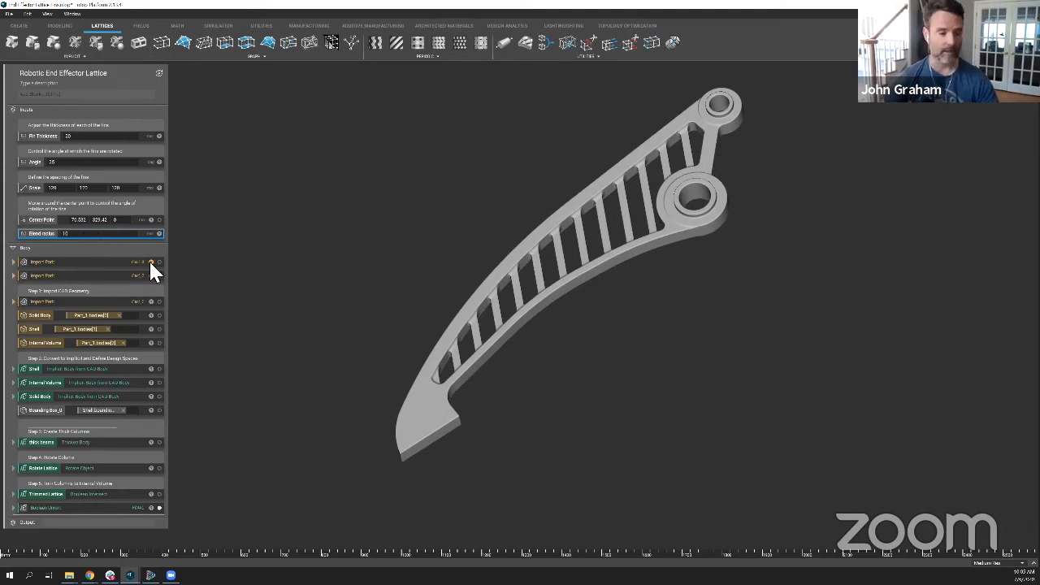
Select the final Boolean union and inspect the blends where the fins meet the finger's outer shell.
left_click(129, 507)
scroll(435, 338, "up", 2)
scroll(435, 338, "up", 3)
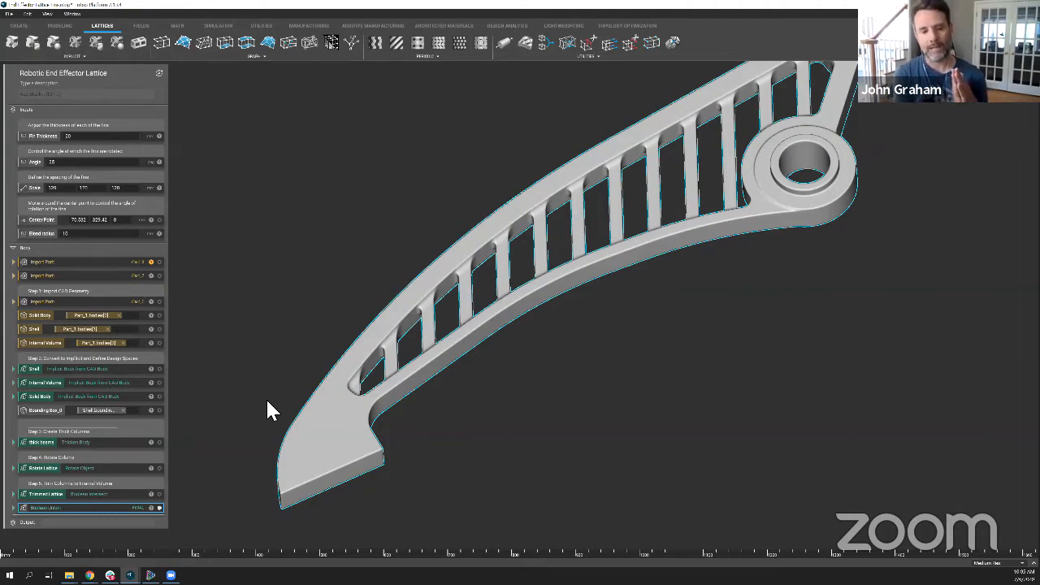
left_click(139, 505)
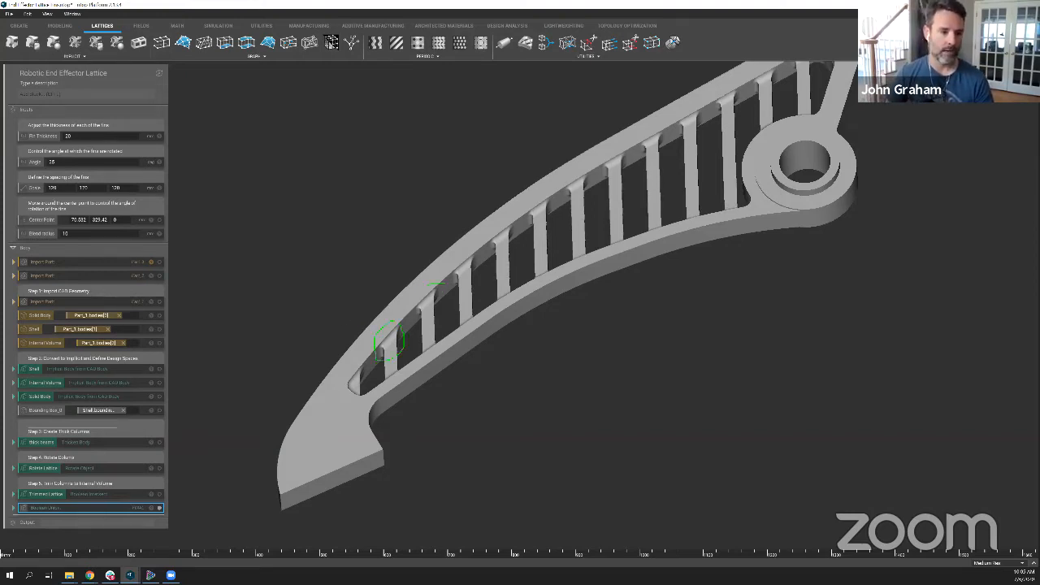
Circle the blend at the second fin from the finger's tip, clear the markings and view the whole latticed finger.
left_click_drag(427, 318, 444, 288)
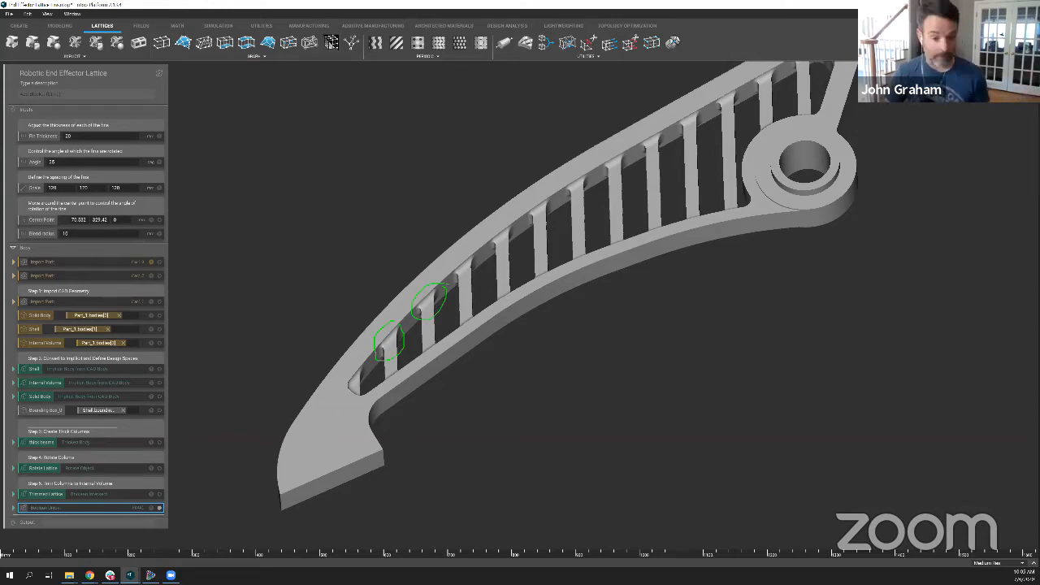
key("Escape")
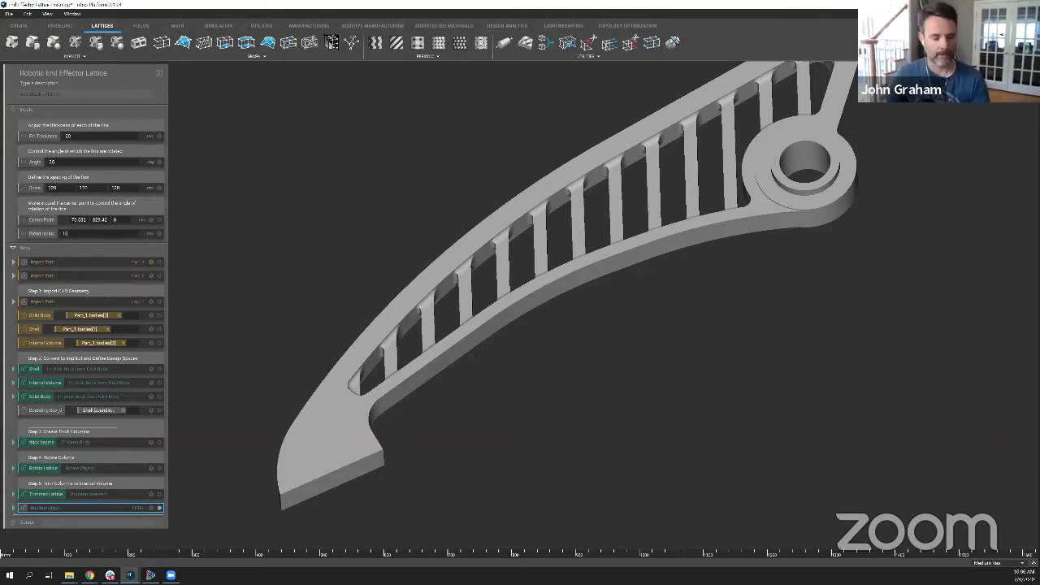
right_click_drag(520, 309, 521, 322)
scroll(522, 317, "down", 1)
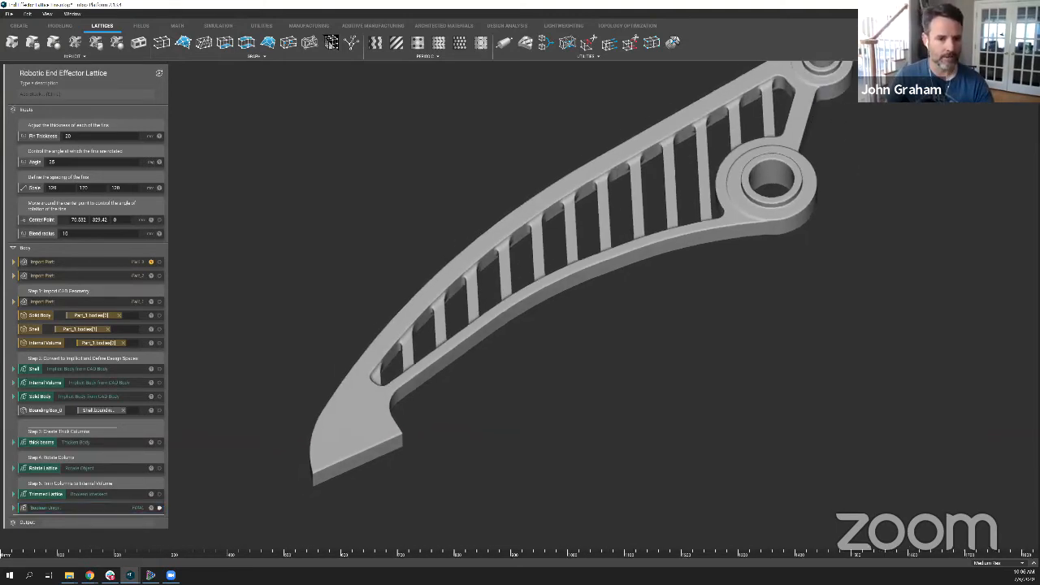
scroll(501, 309, "down", 3)
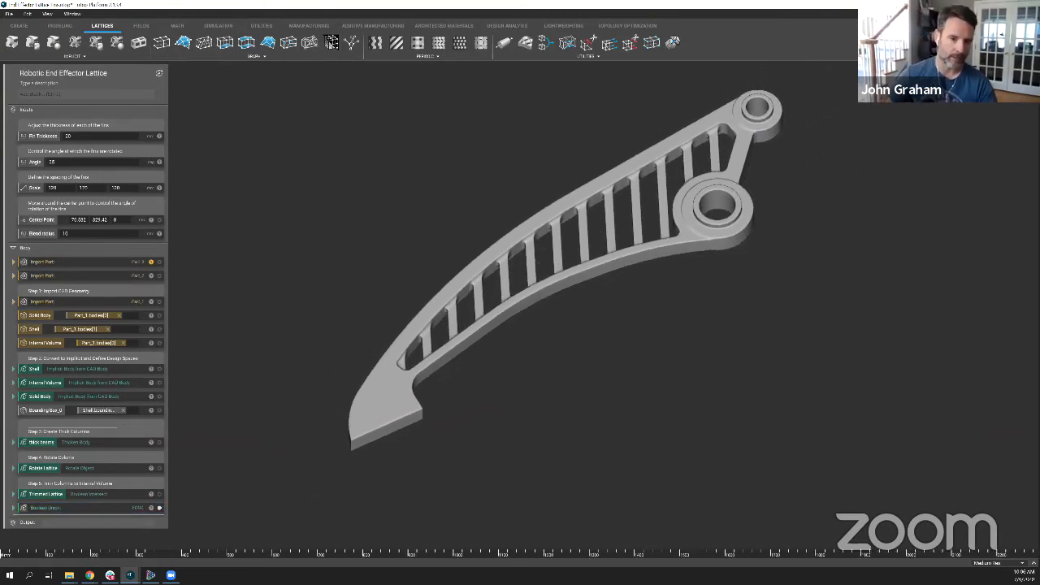
scroll(566, 271, "down", 2)
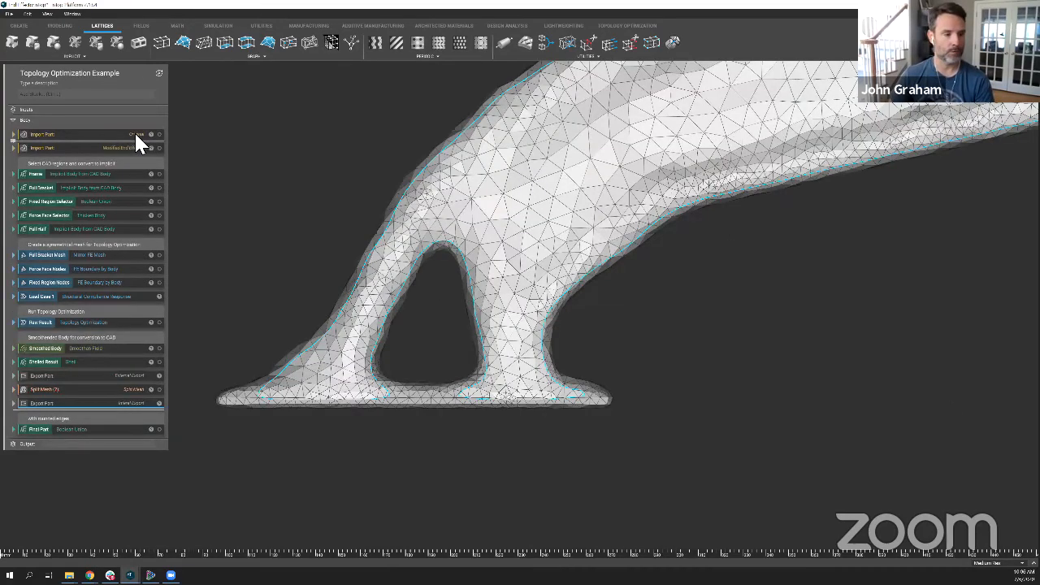
In the Topology Optimization Example, display the original imported part, isolate the modified end effector and highlight its inner pocket face.
left_click(134, 135)
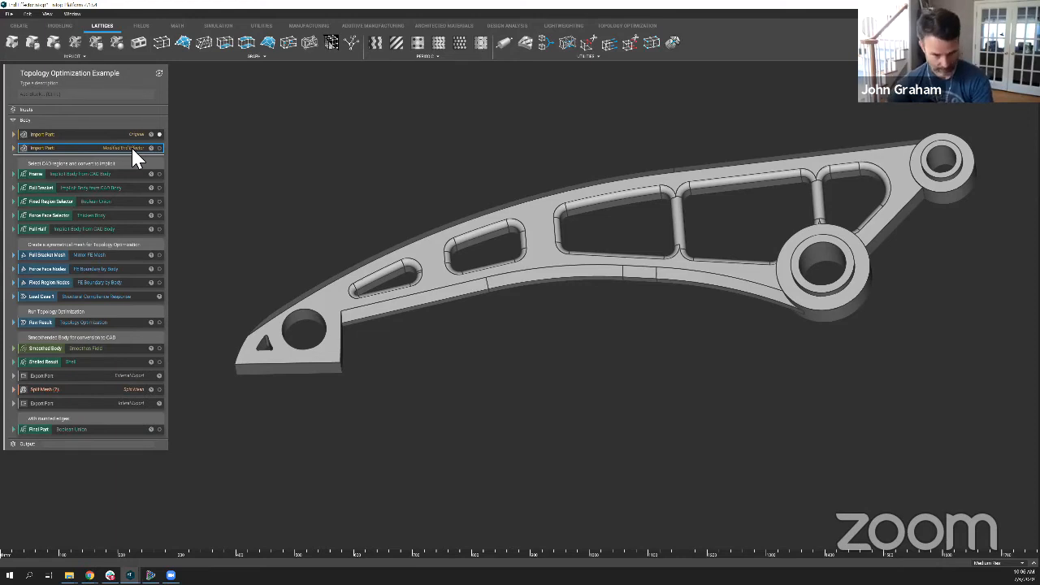
key("i")
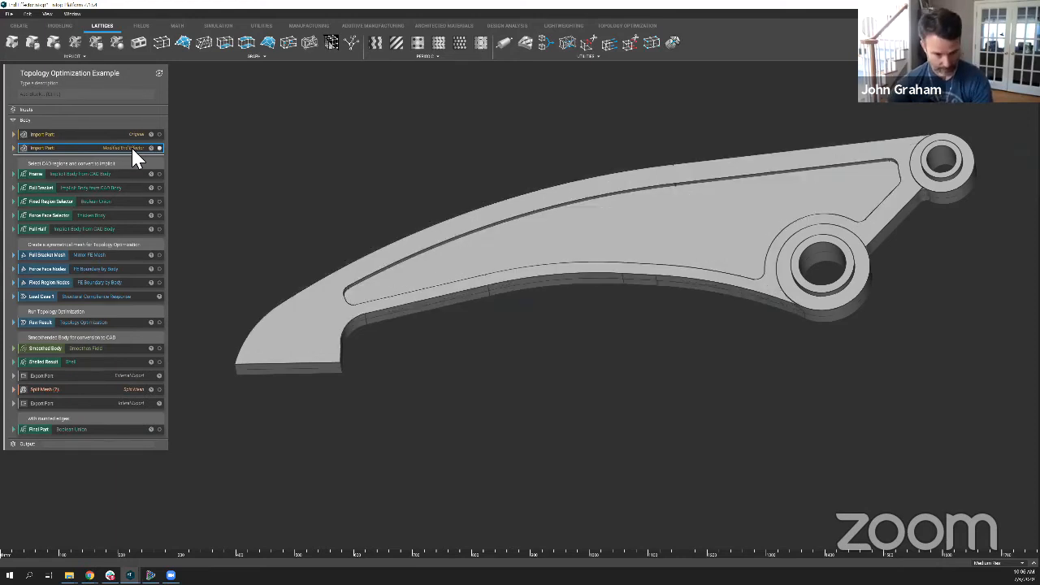
left_click(567, 231)
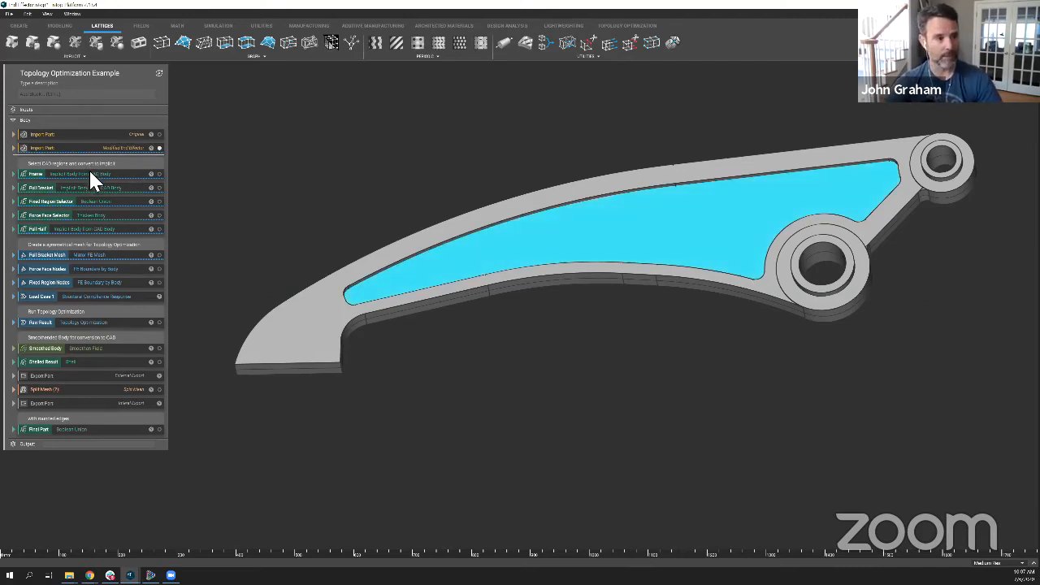
Display the implicit bodies one after another: Frame, Full Bracket, Fixed Region Selector and Full Half.
left_click(90, 174)
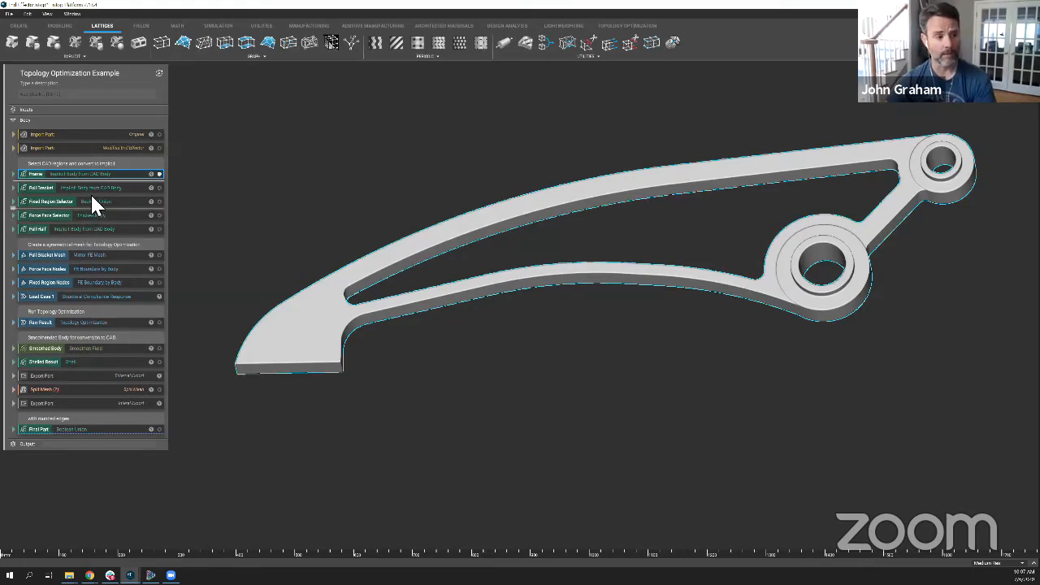
left_click(93, 188)
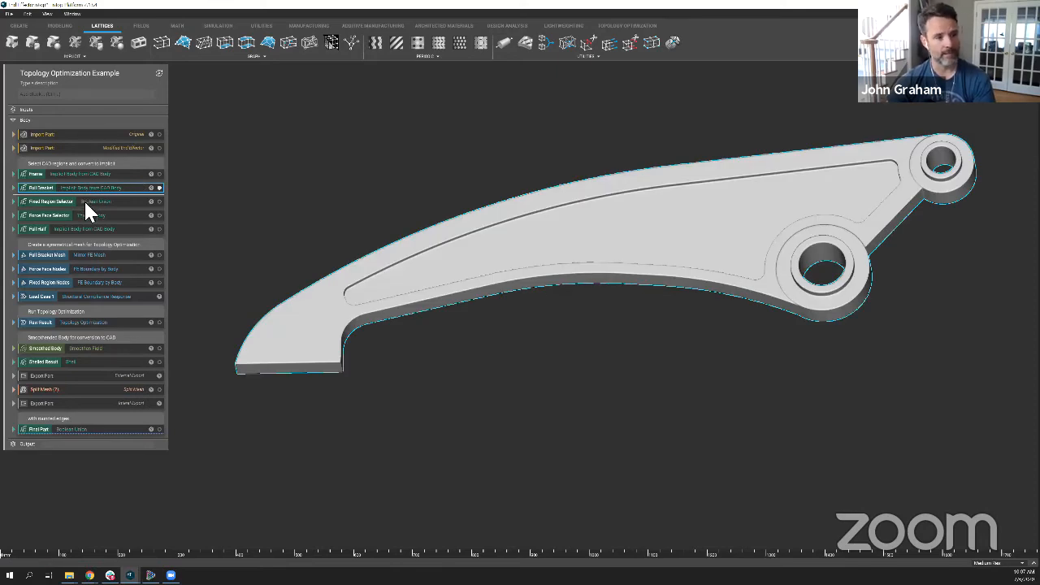
left_click(85, 203)
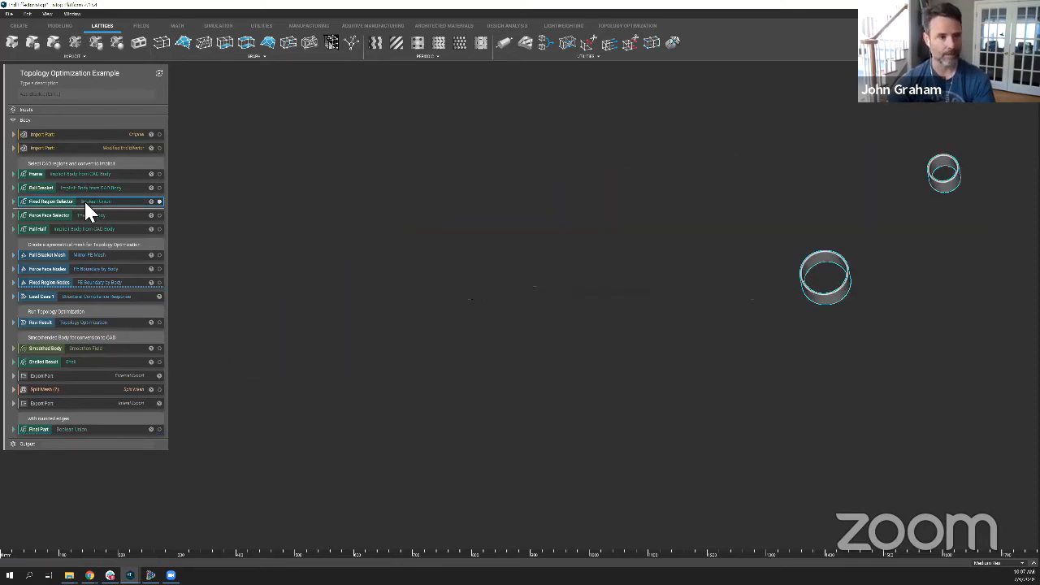
left_click(86, 229)
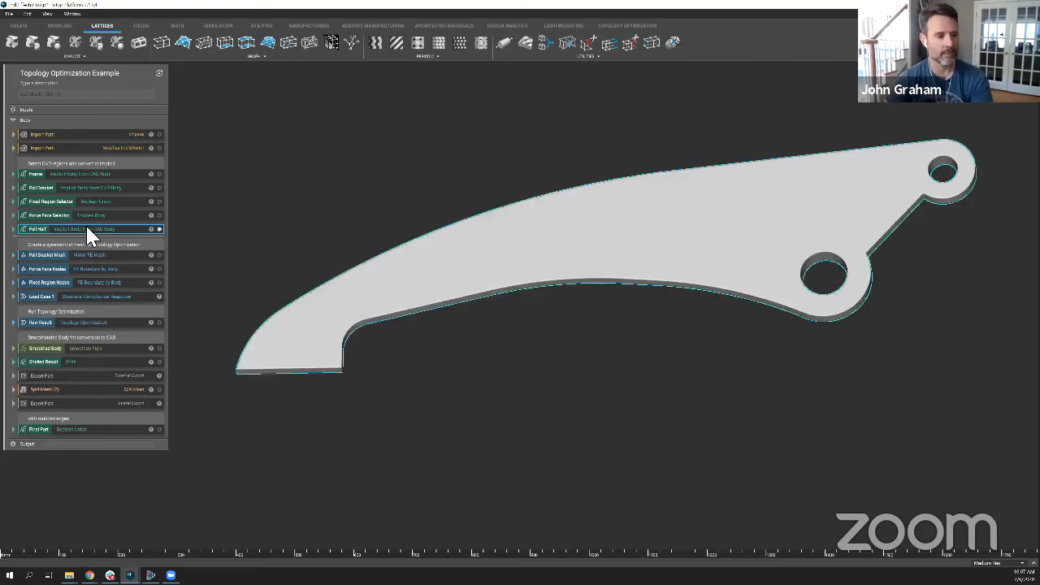
Hide Full Half and show the Fixed Region Selector and Force Face Selector together with the Force Face Nodes and Fixed Region Nodes.
left_click(159, 202)
left_click(160, 228)
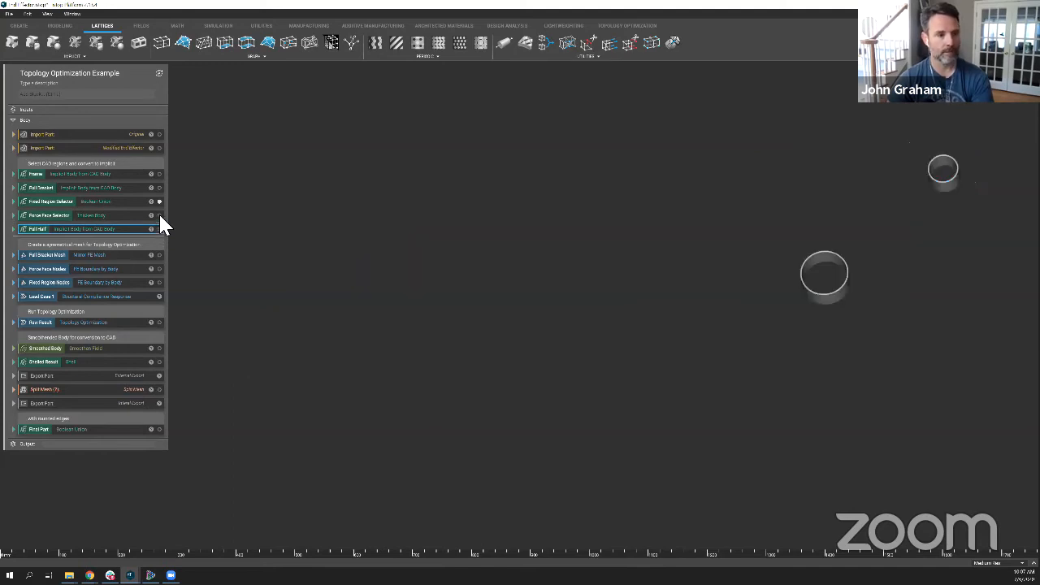
left_click(159, 215)
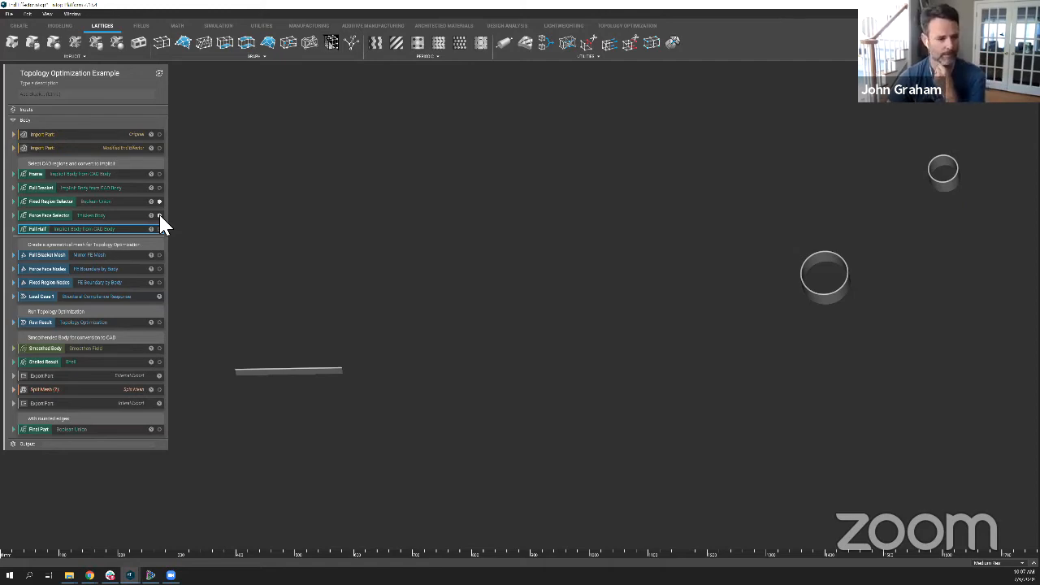
left_click(109, 269)
left_click(159, 269)
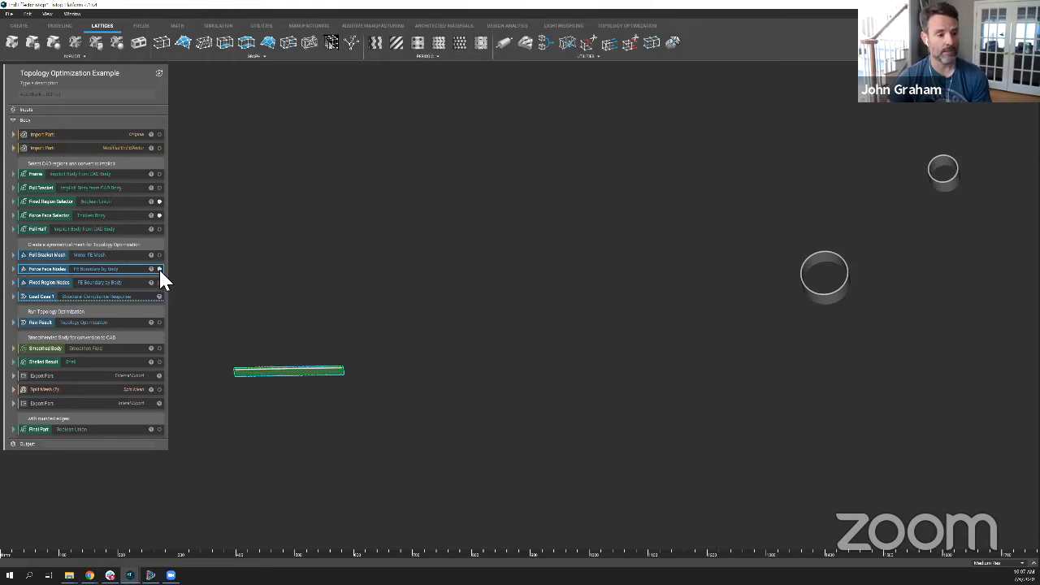
left_click(160, 282)
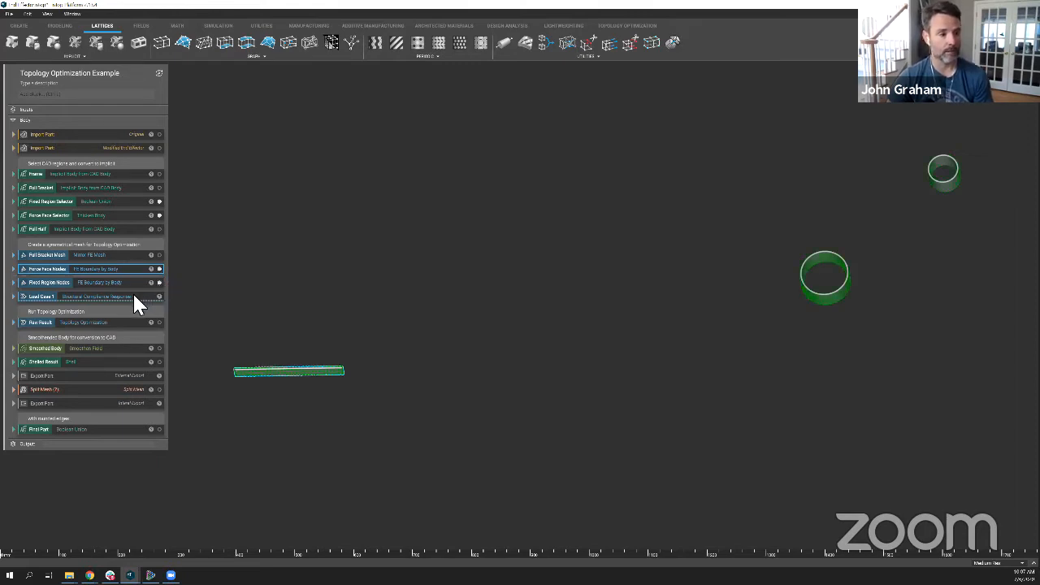
Isolate the Raw Result of the topology optimization and lower its iso-contour threshold to about 0.37.
left_click(118, 323)
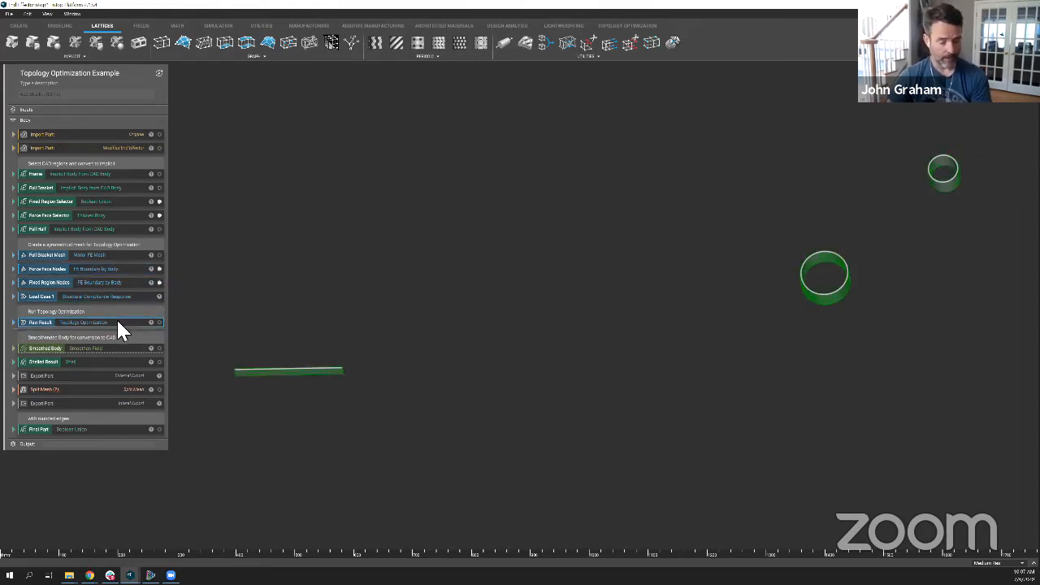
key("i")
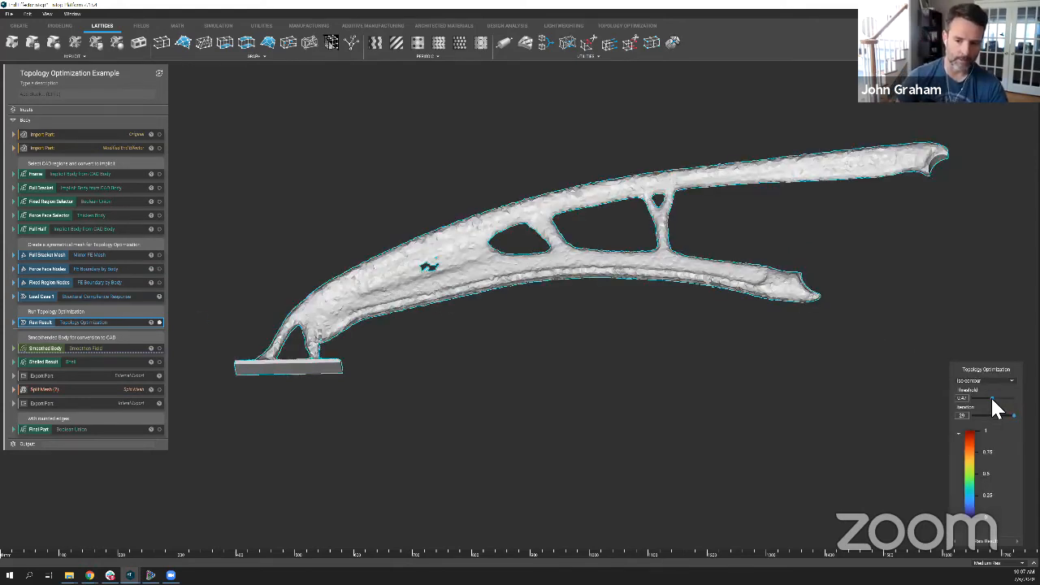
mouse_move(993, 405)
left_mouse_down()
mouse_move(983, 410)
mouse_move(1006, 407)
mouse_move(987, 409)
left_mouse_up()
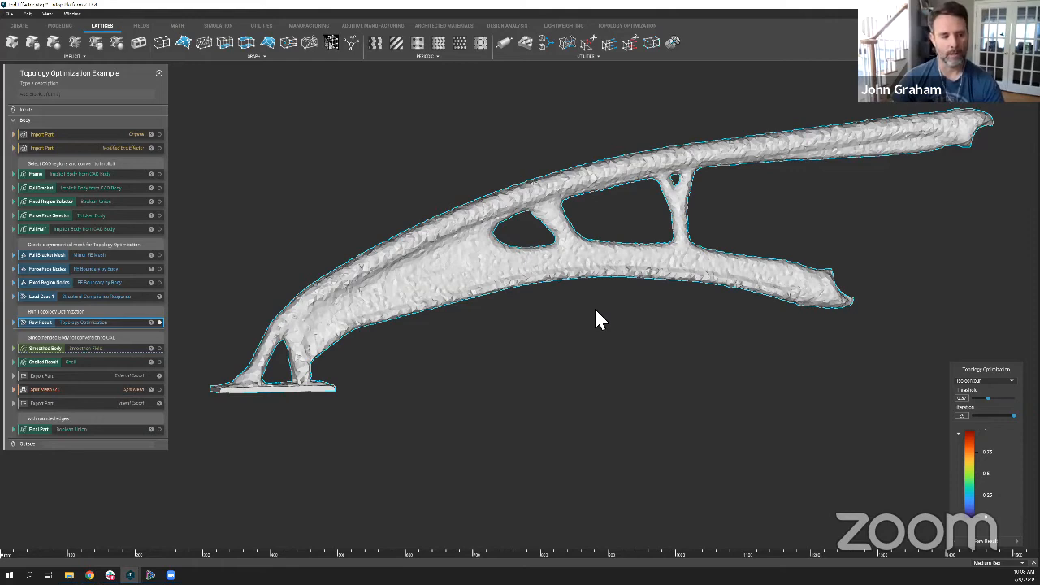
Display the Smoothed Body followed by the Shelled Result of the optimized finger.
left_click(120, 350)
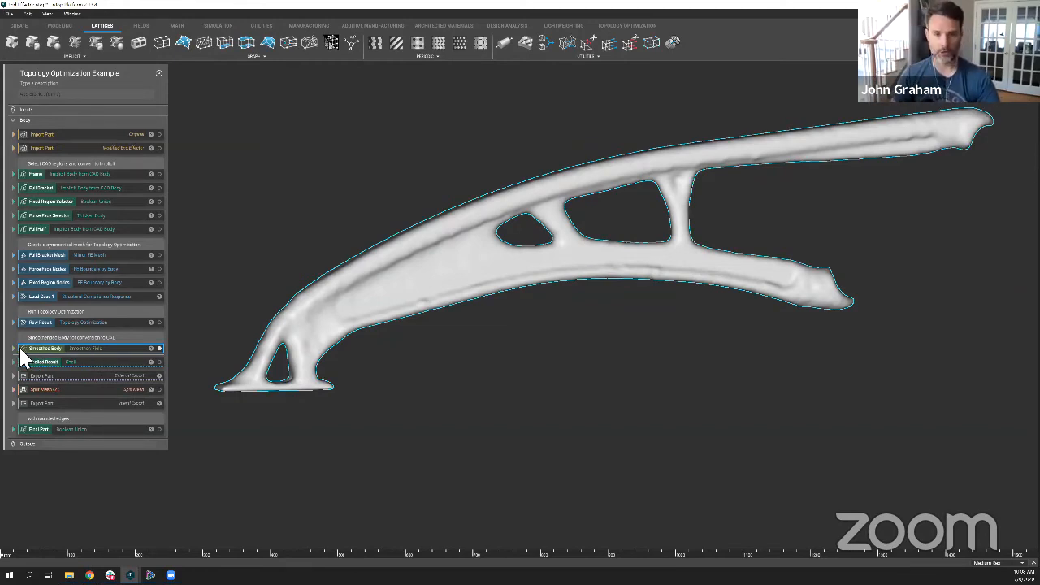
left_click(79, 364)
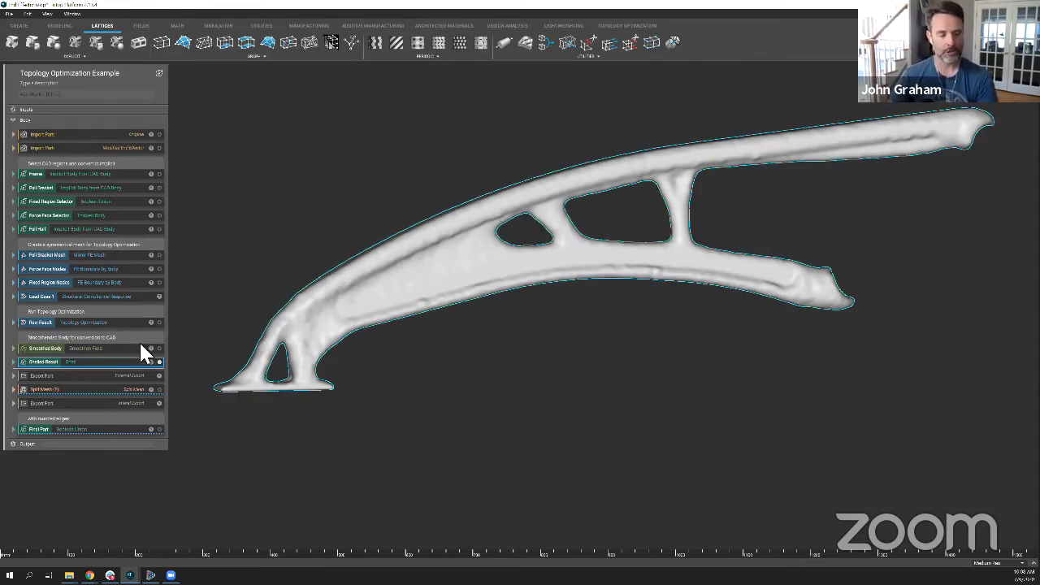
middle_click_drag(497, 178, 498, 178)
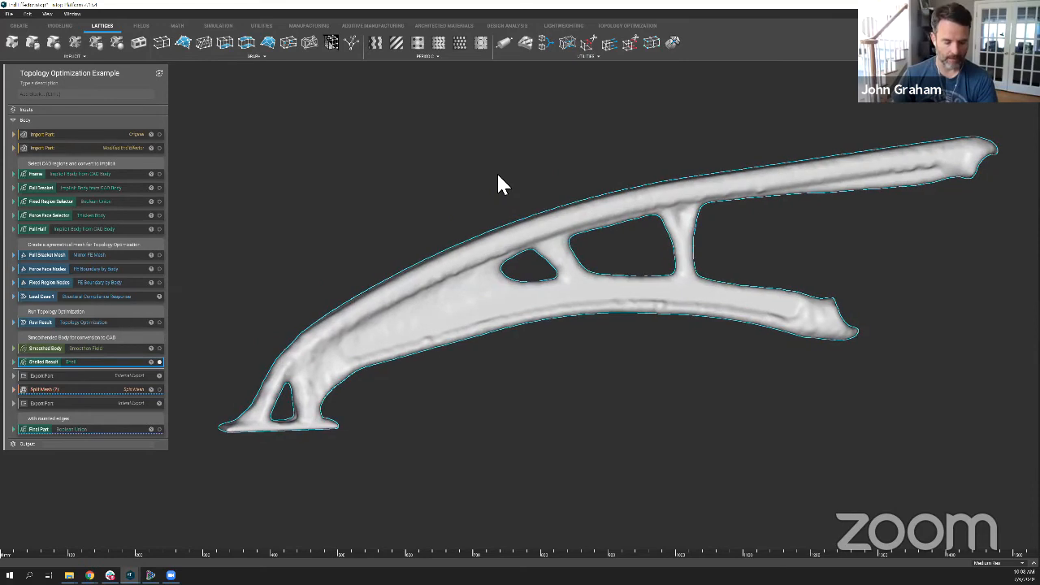
Section the Shelled Result across its length, flip the cut's normal and move the plane's handle clear of the body.
scroll(499, 180, "down", 3)
key("x")
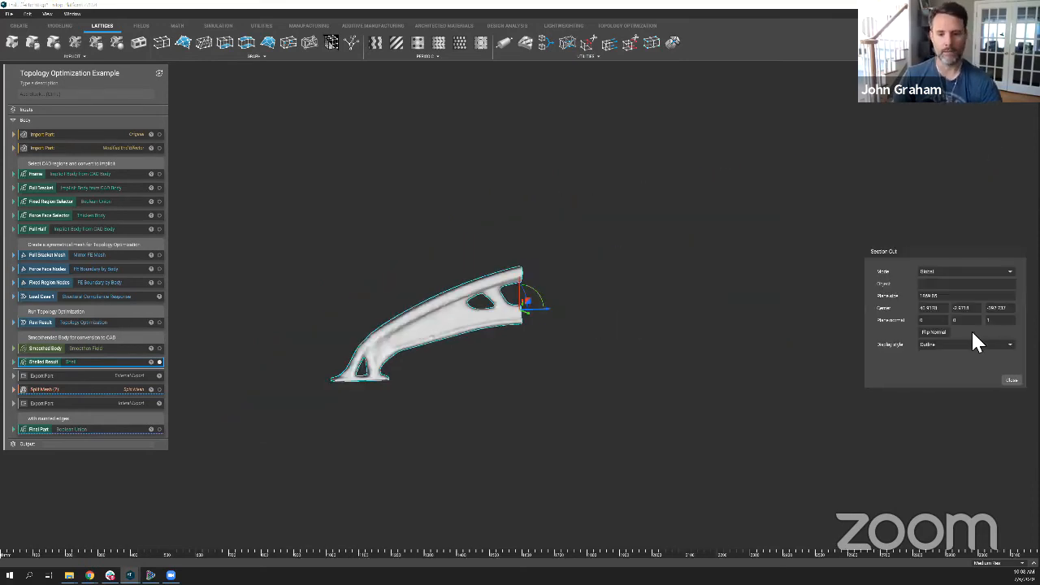
left_click(936, 332)
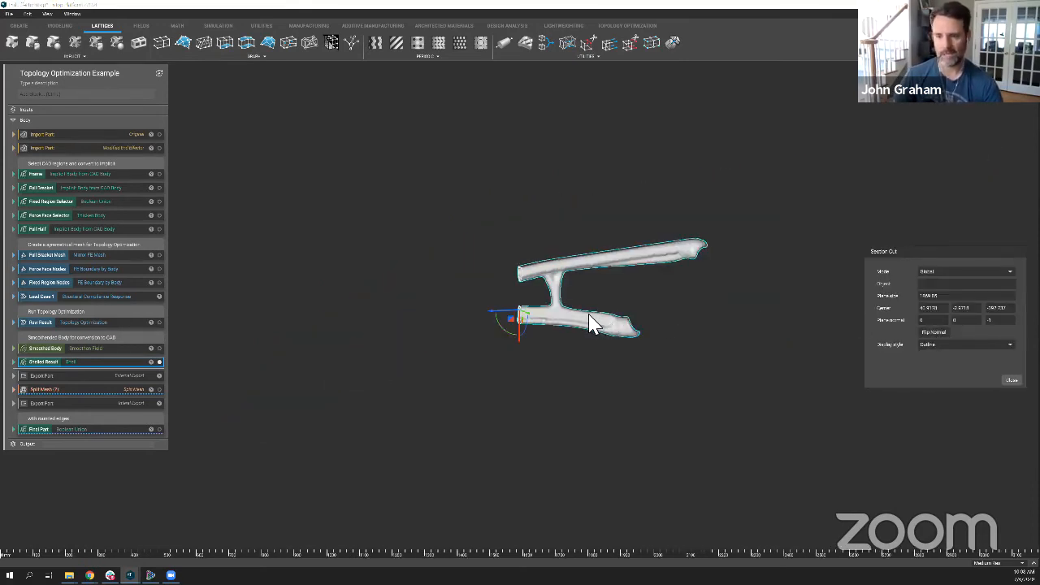
right_click_drag(588, 314, 569, 318)
scroll(566, 319, "up", 5)
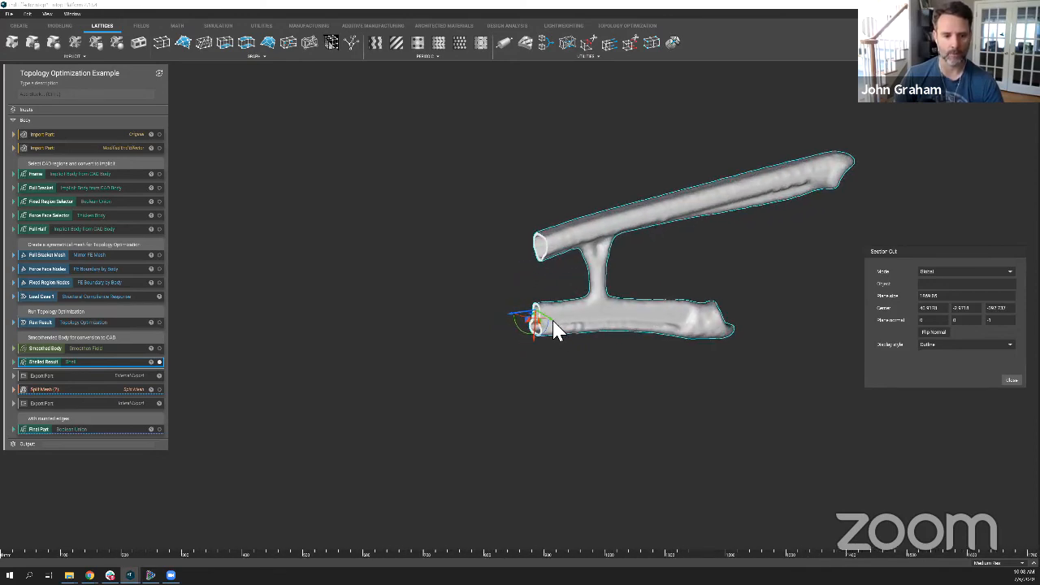
left_click_drag(555, 331, 588, 349)
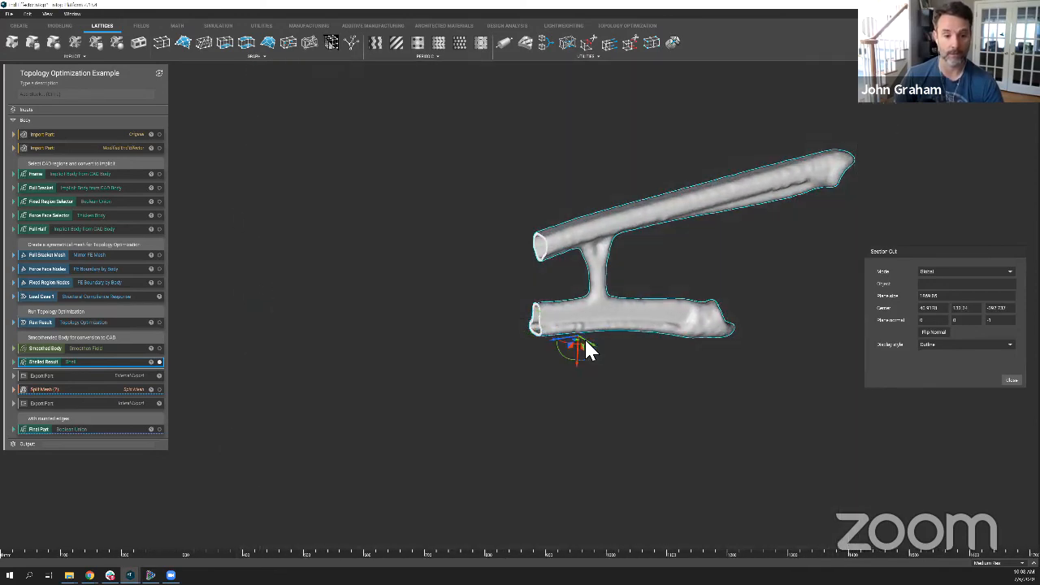
Slide the section plane along the finger to examine its hollow walls, close the section cut and view the whole body.
right_click_drag(585, 342, 523, 421)
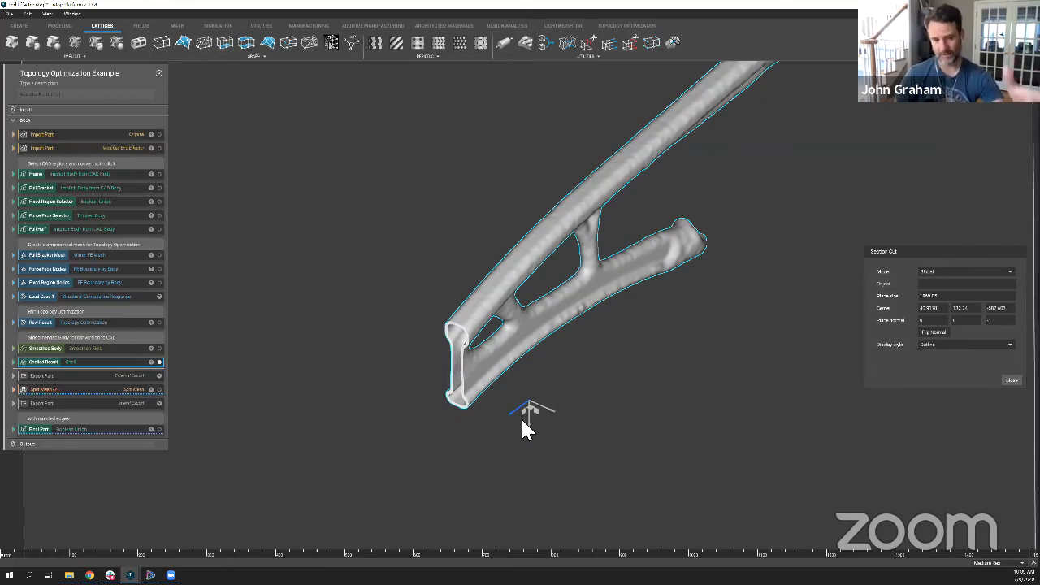
left_click_drag(524, 416, 525, 419)
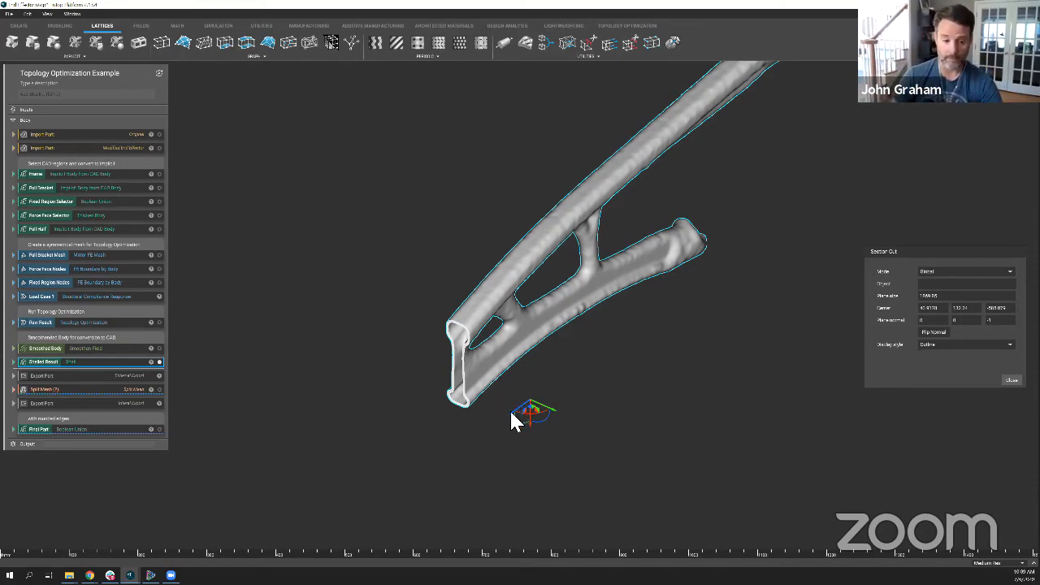
left_click_drag(512, 421, 708, 309)
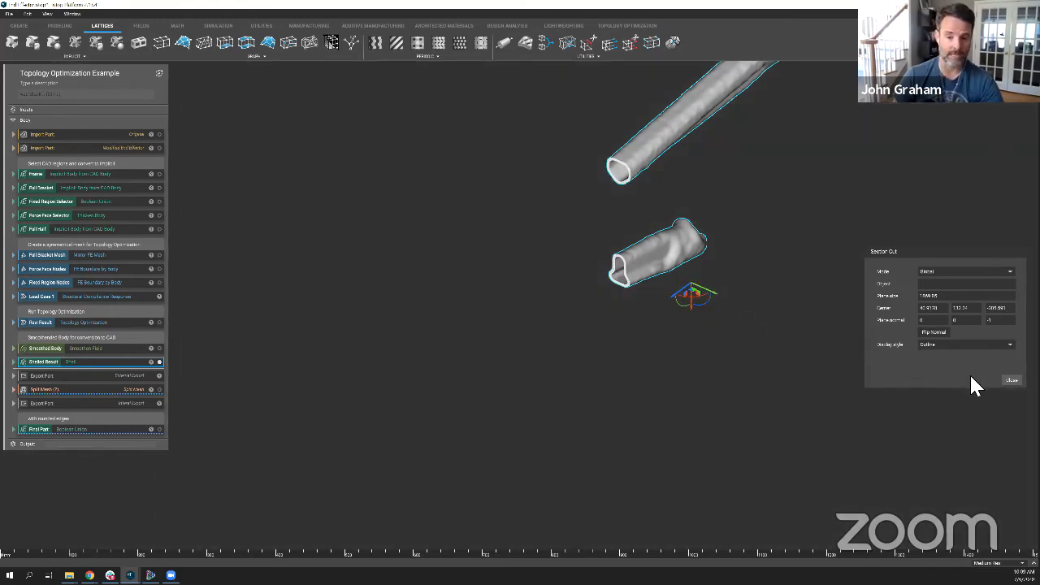
left_click(1012, 379)
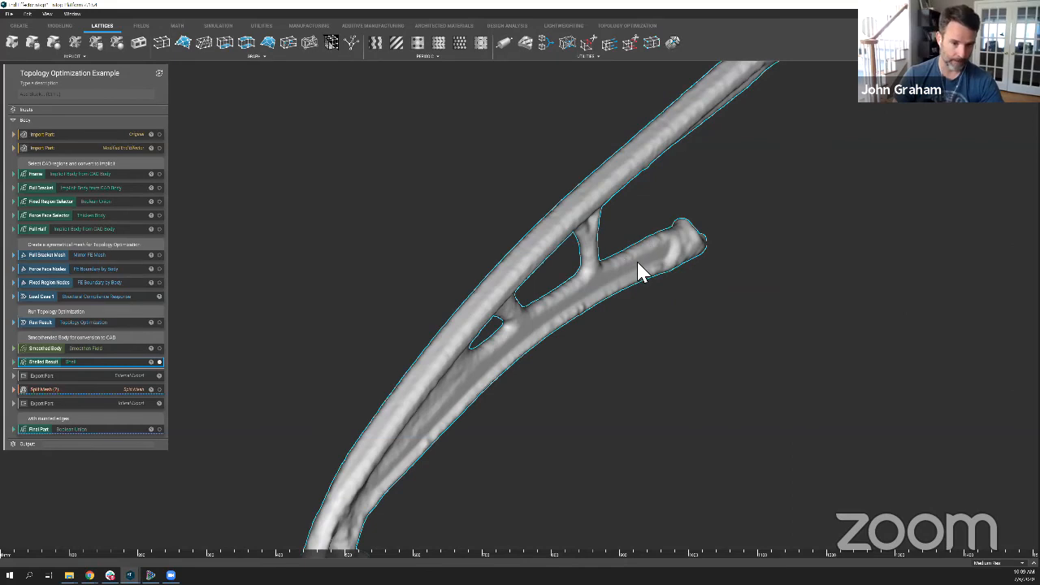
scroll(640, 272, "down", 3)
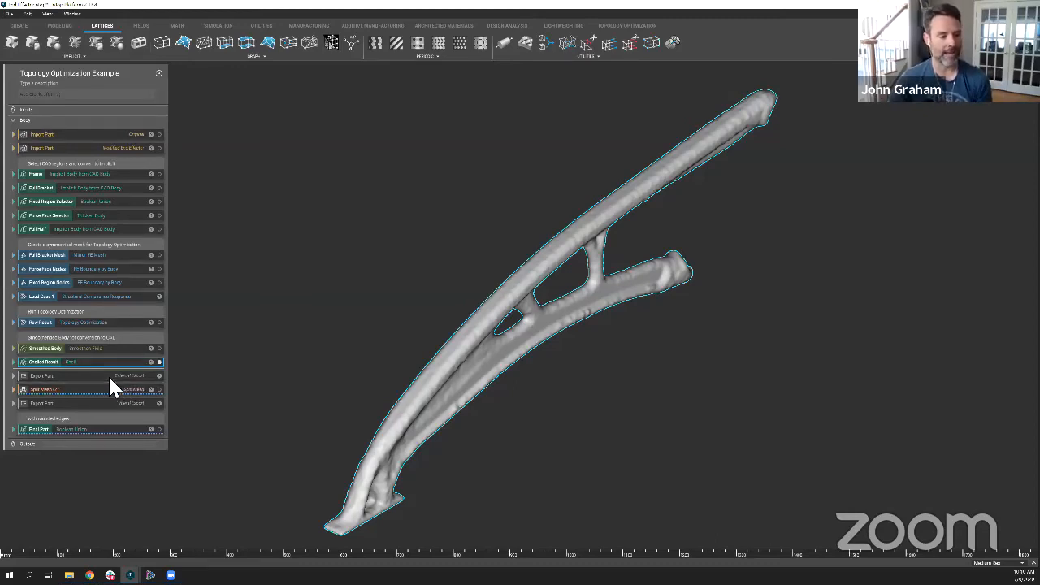
Expand the Export Part block below Shelled Result, isolate its Mesh from Implicit Body and display the CAD Body from Mesh with its inputs collapsed.
left_click(13, 376)
left_click(130, 425)
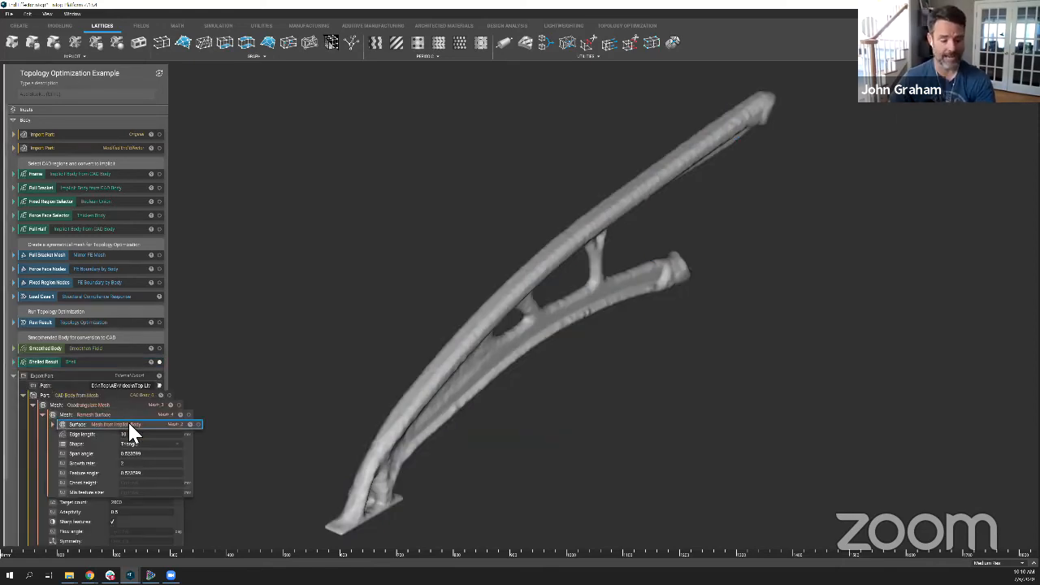
key("i")
right_click_drag(433, 339, 337, 340)
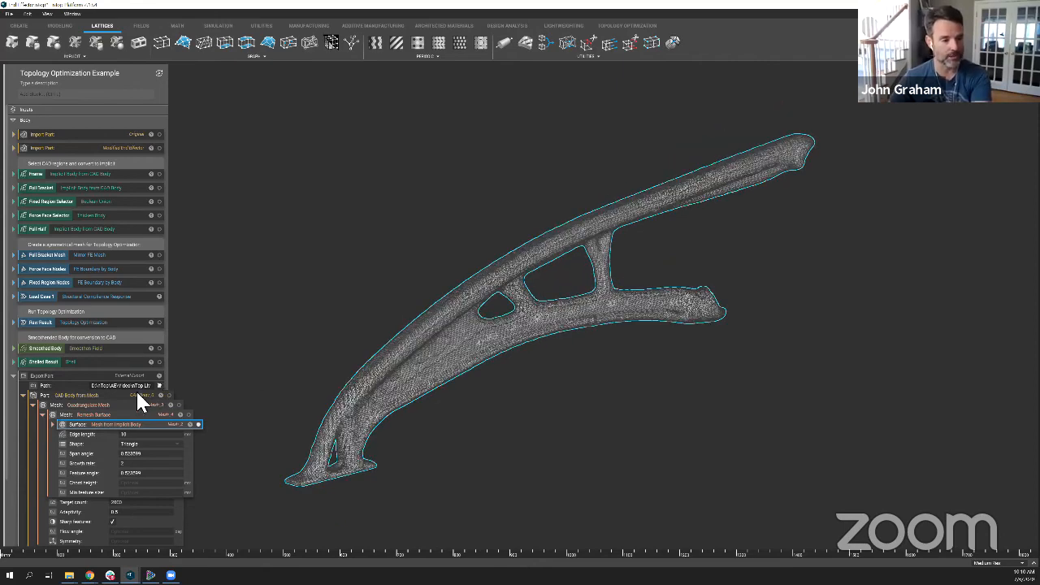
left_click(135, 396)
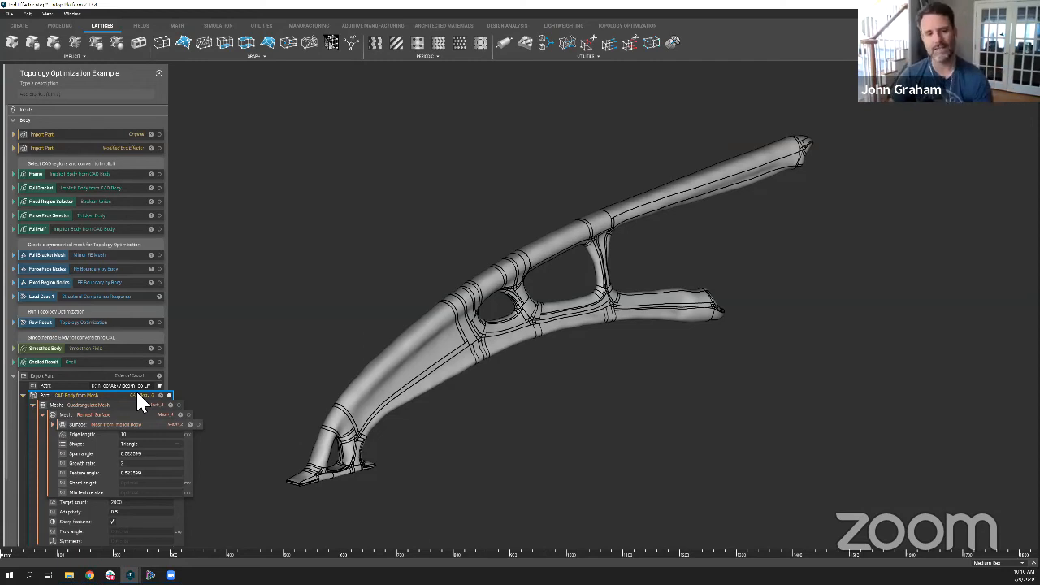
left_click(24, 396)
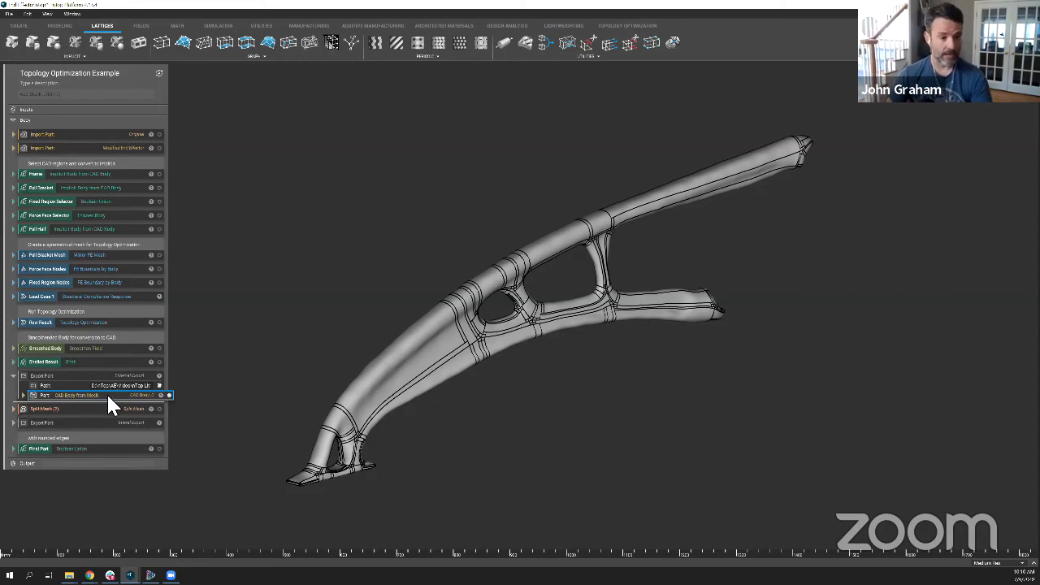
Expand the nested mesh inputs of both Export Part blocks and display only the first block's Remesh Surface.
left_click(13, 422)
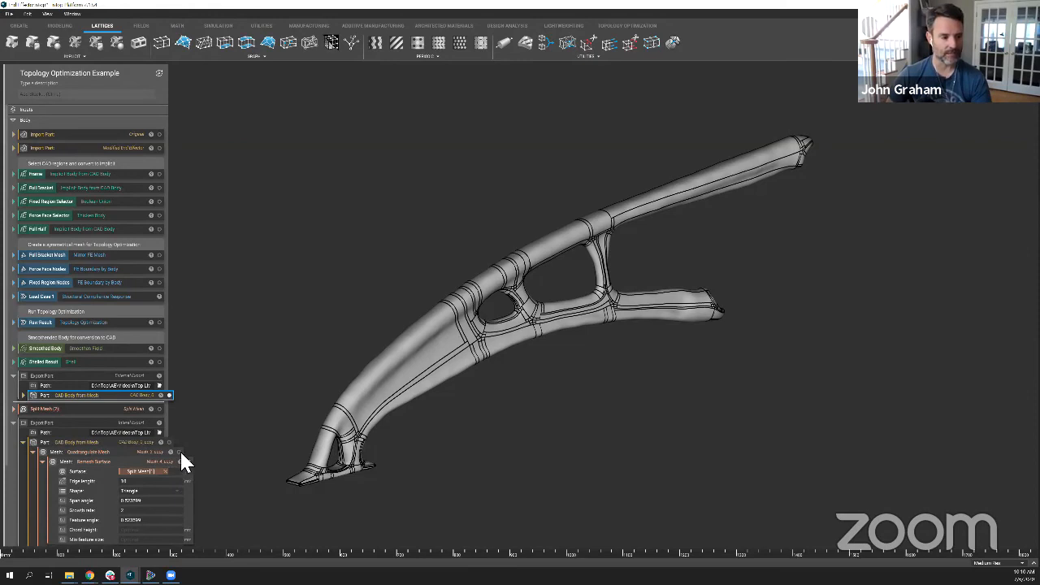
left_click(24, 394)
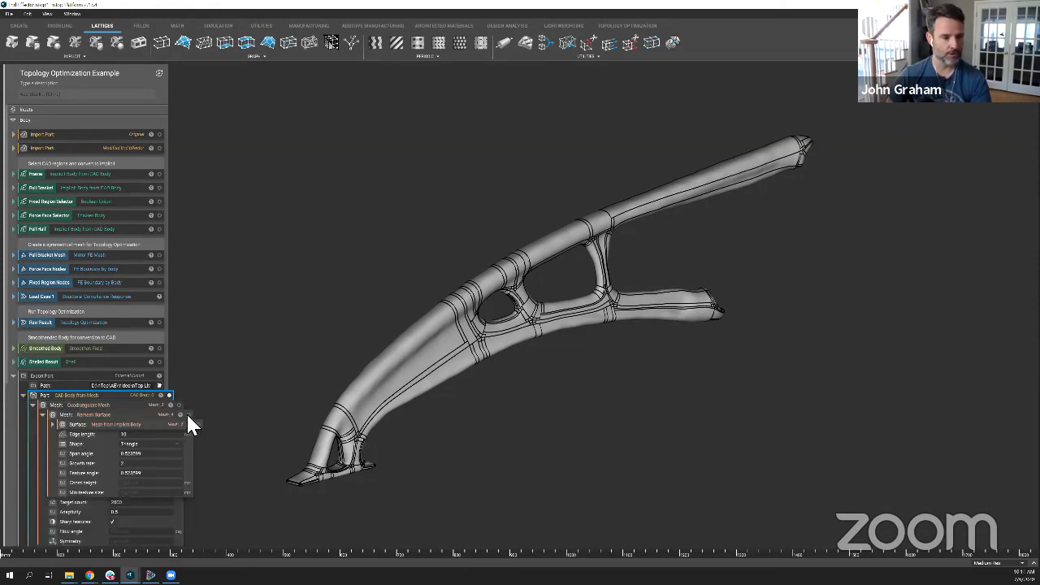
left_click(187, 415)
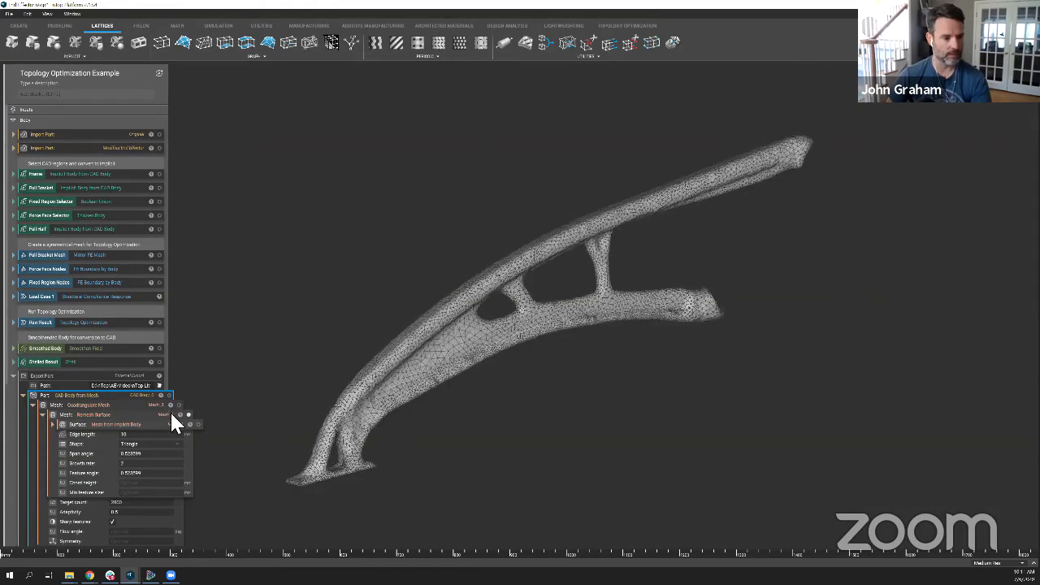
left_click(172, 416)
scroll(157, 437, "down", 3)
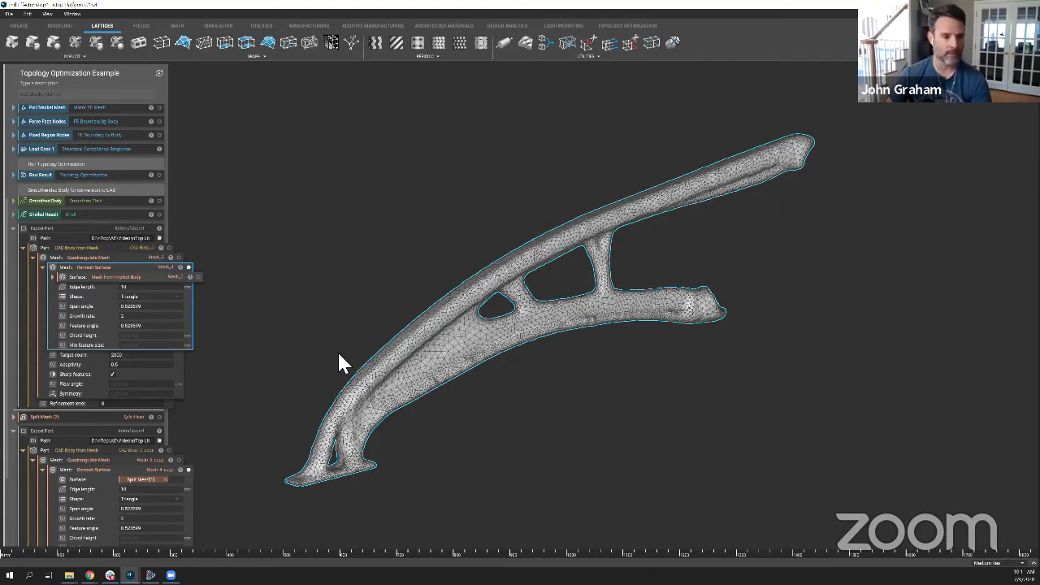
Examine the triangle mesh around the finger's tip, highlight the second export's Remesh Surface and collapse both Export Part blocks.
right_click_drag(336, 365, 406, 443)
middle_click_drag(405, 432, 426, 423)
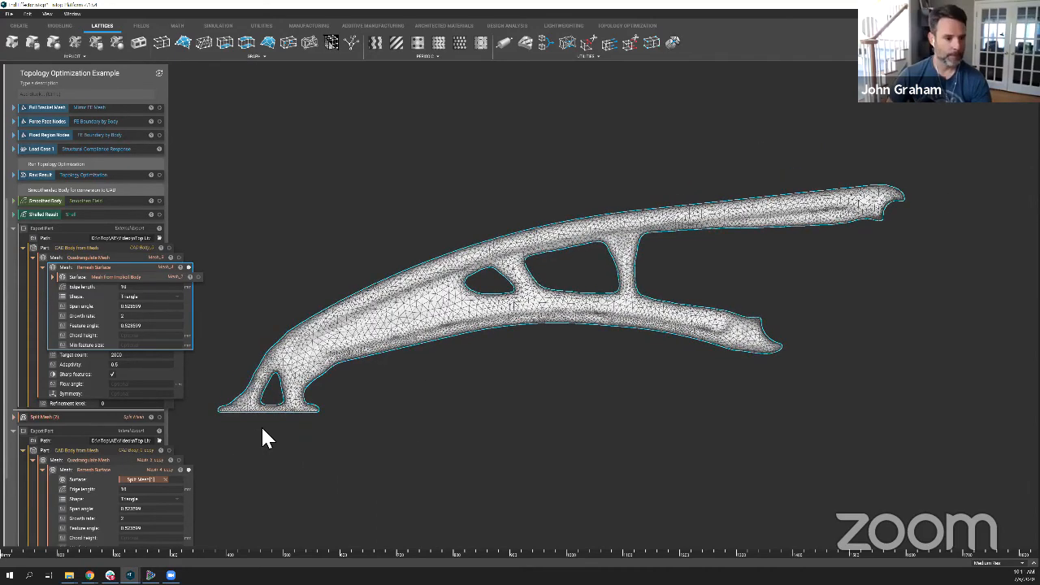
scroll(195, 459, "up", 8)
left_click(165, 471)
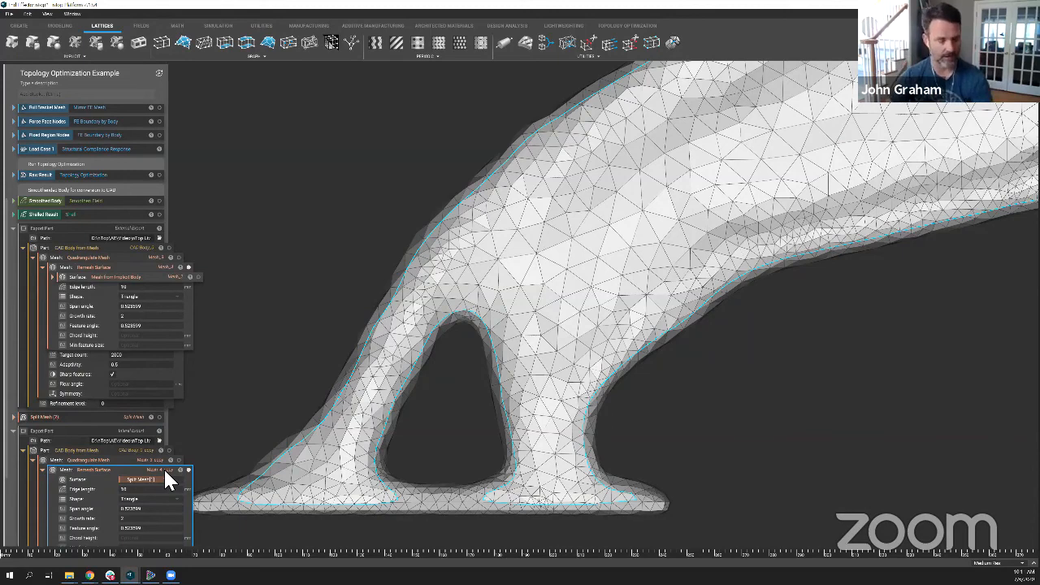
left_click(14, 431)
left_click(13, 298)
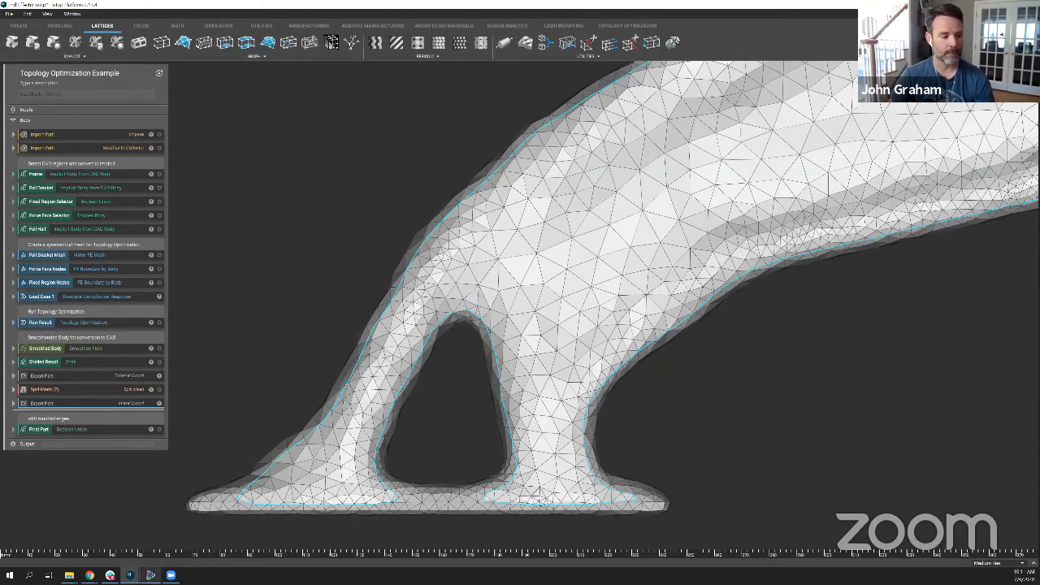
Switch to ANSYS SpaceClaim, view the Optimized End Effector at an angle and cut a section across its length.
left_click(151, 576)
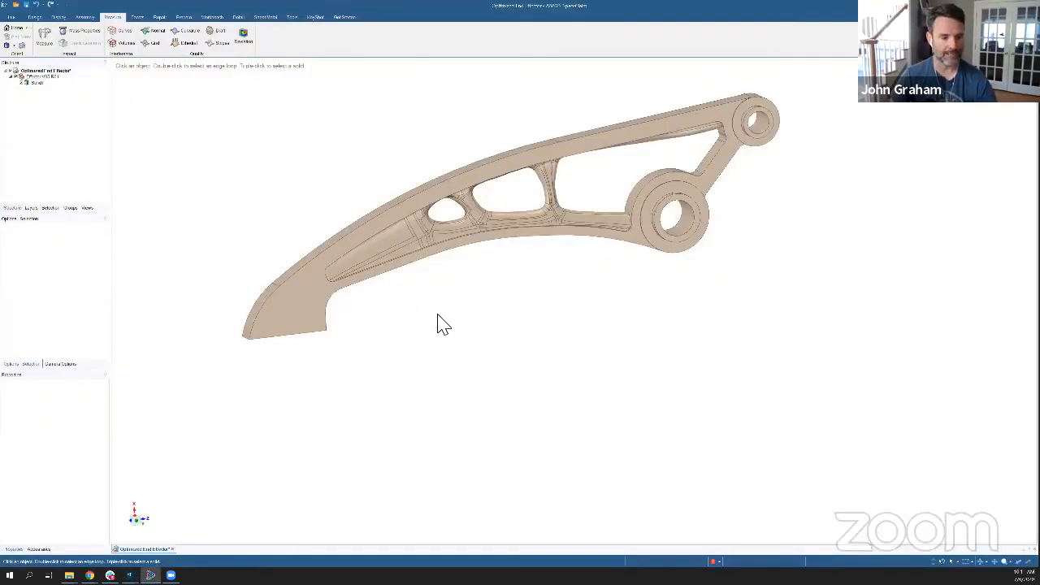
middle_click_drag(440, 313, 608, 296)
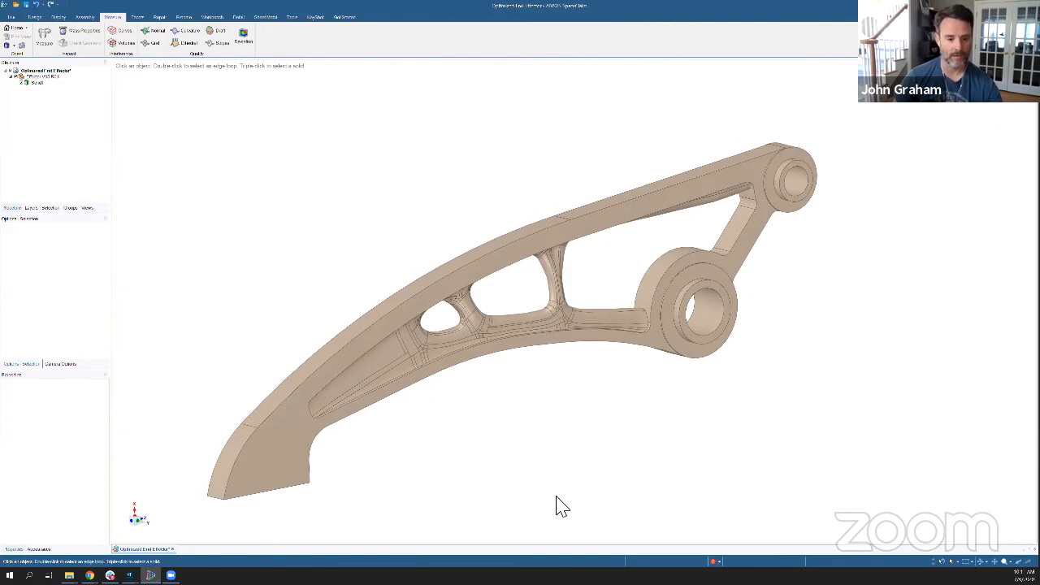
key("x")
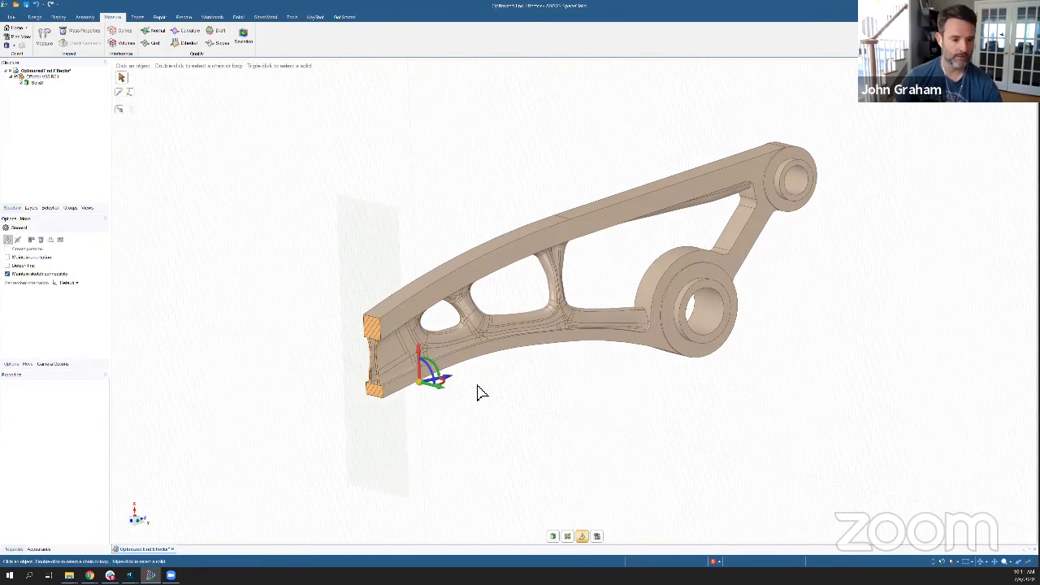
middle_click_drag(477, 386, 483, 385)
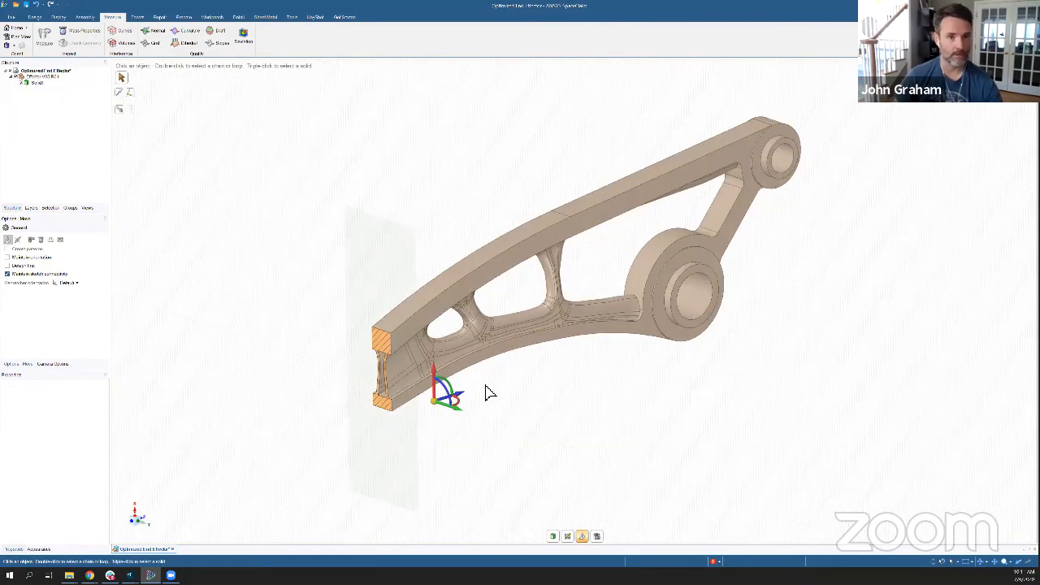
Move the section plane along the end effector to examine its hollow struts and return to 3D mode.
left_click_drag(488, 394, 690, 376)
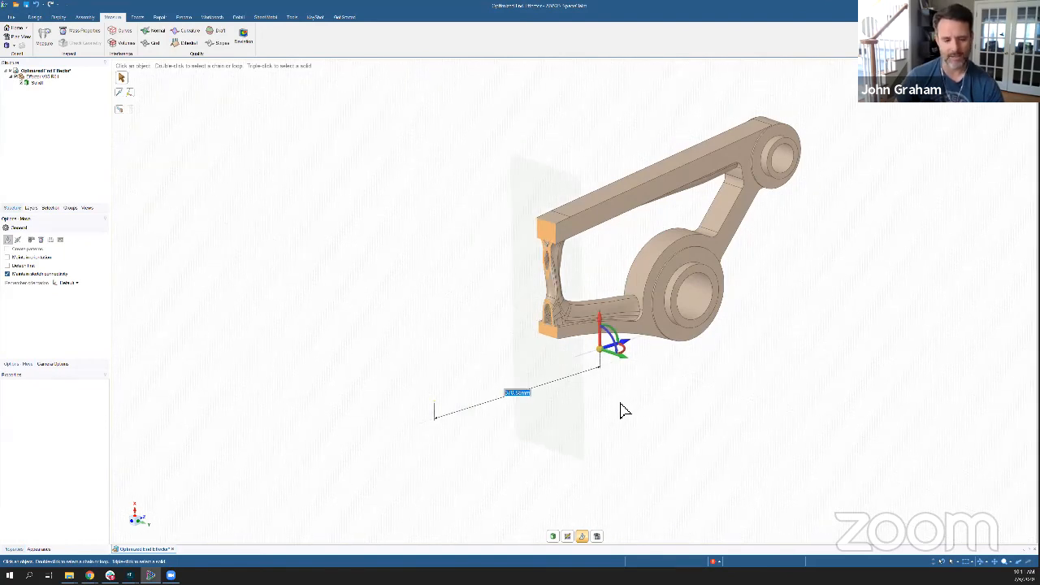
left_click(553, 537)
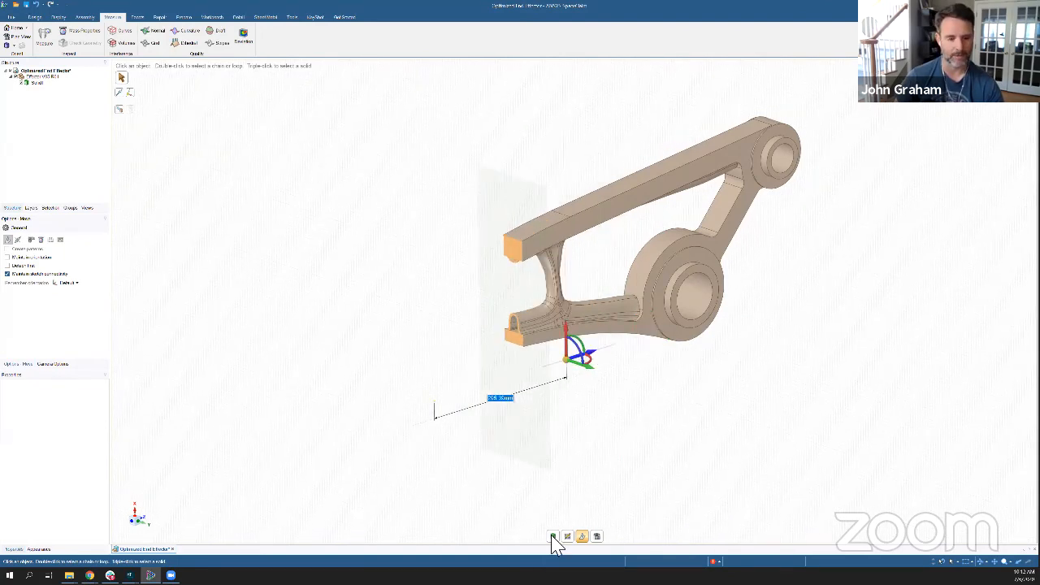